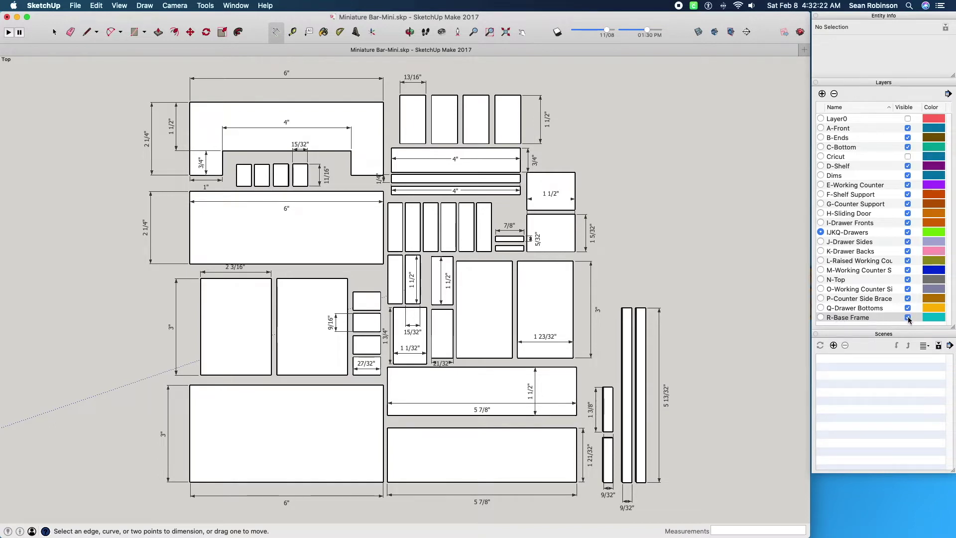
Hide the R-Base Frame layer in SketchUp's Layers panel.
{"action": "left_click", "coordinate": [908, 318]}
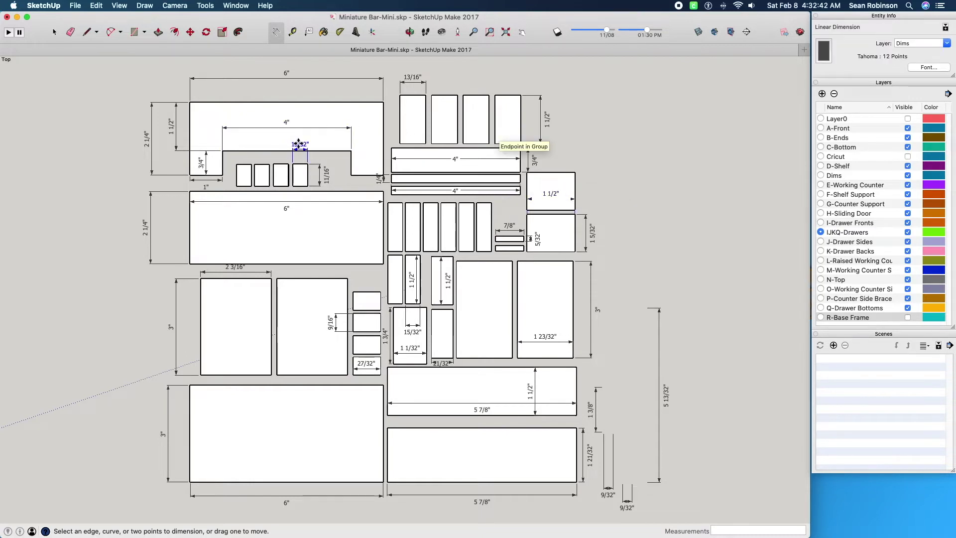
Switch the model's length format to Decimal and refresh all dimensions.
{"action": "left_click", "coordinate": [236, 6]}
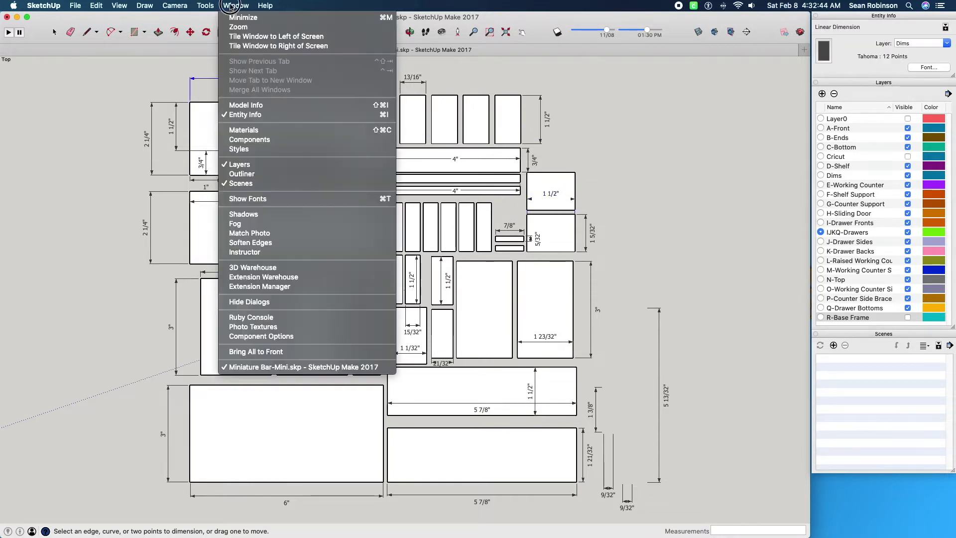
{"action": "left_click", "coordinate": [261, 107]}
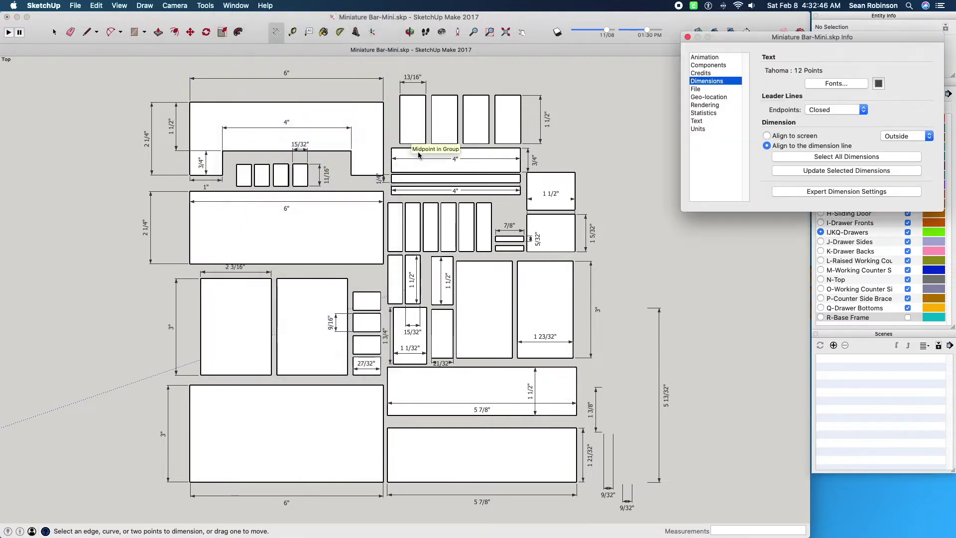
{"action": "left_click", "coordinate": [699, 131]}
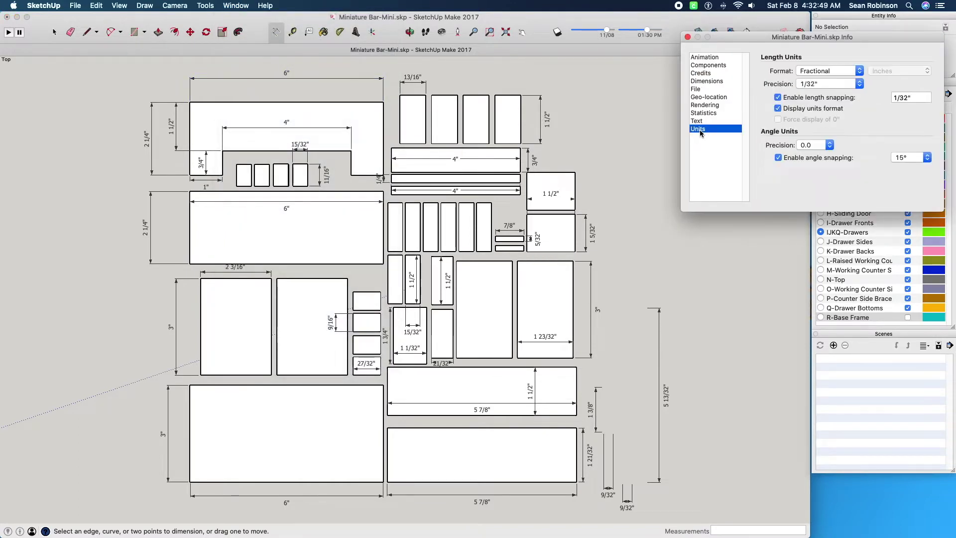
{"action": "left_click", "coordinate": [857, 72]}
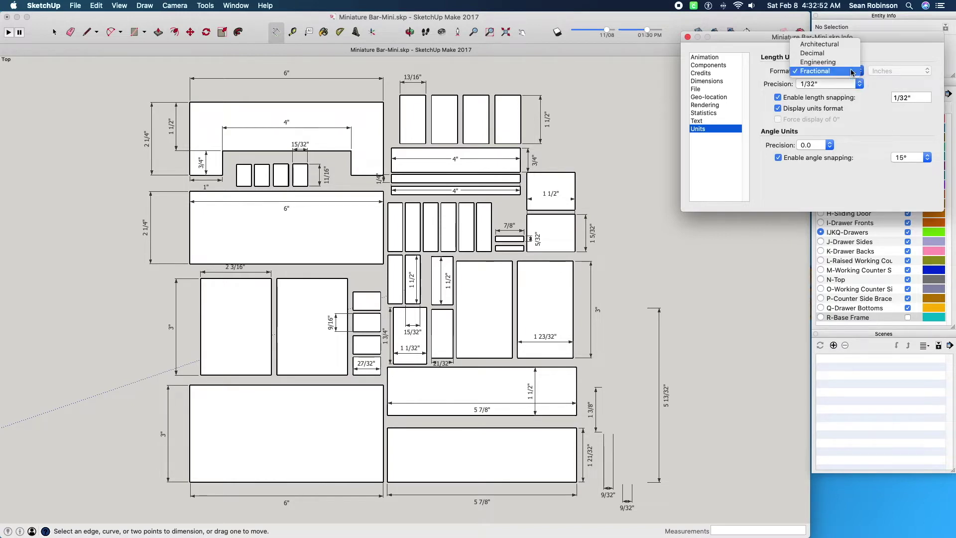
{"action": "left_click", "coordinate": [823, 53]}
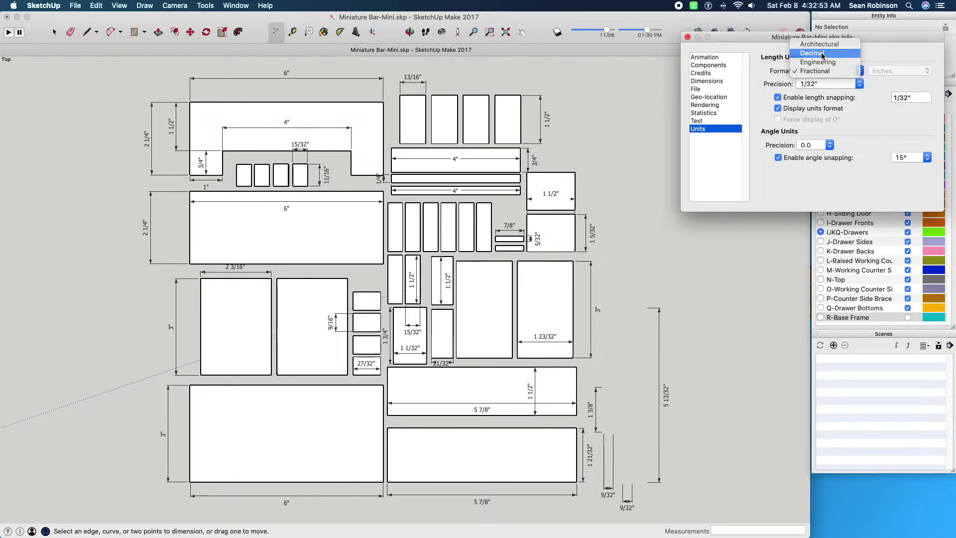
{"action": "left_click", "coordinate": [707, 82]}
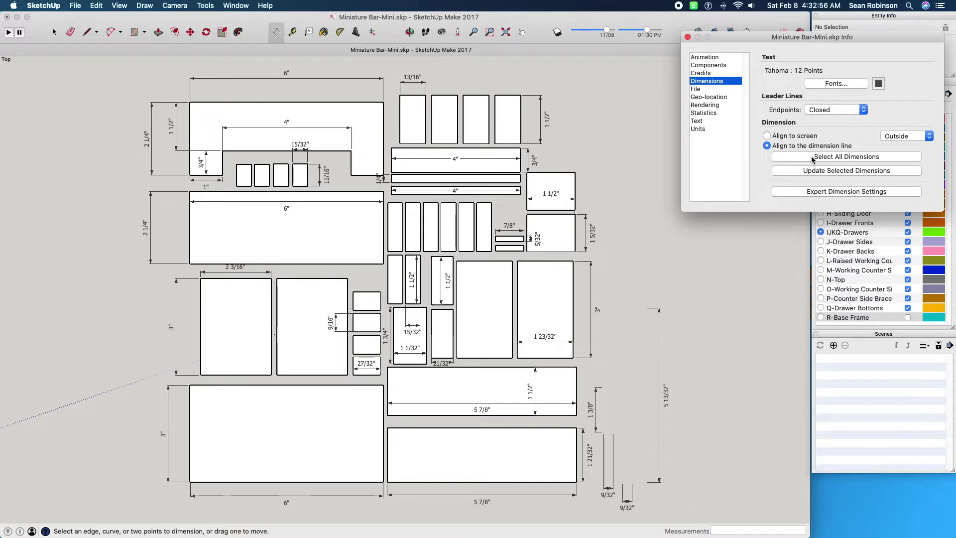
{"action": "left_click", "coordinate": [813, 158]}
{"action": "left_click", "coordinate": [589, 233]}
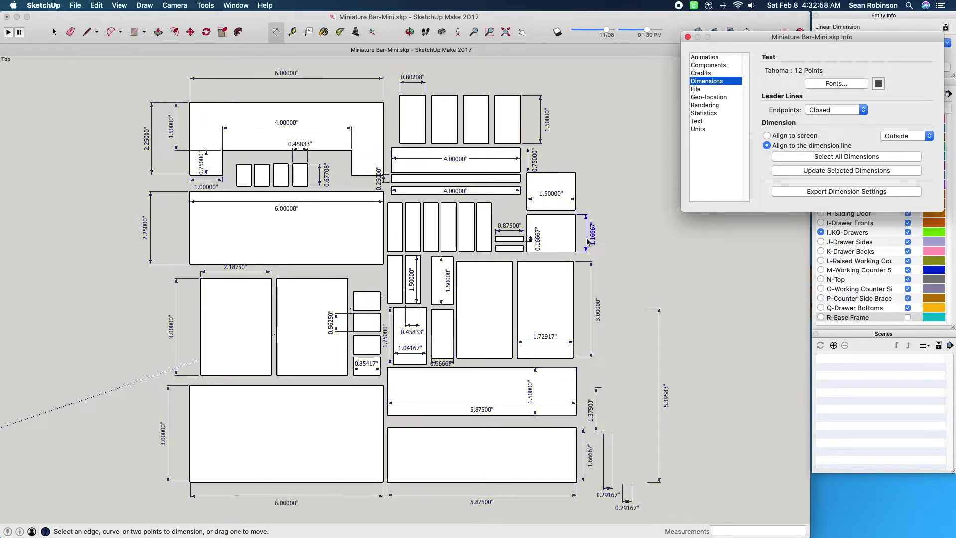
{"action": "left_click", "coordinate": [525, 230]}
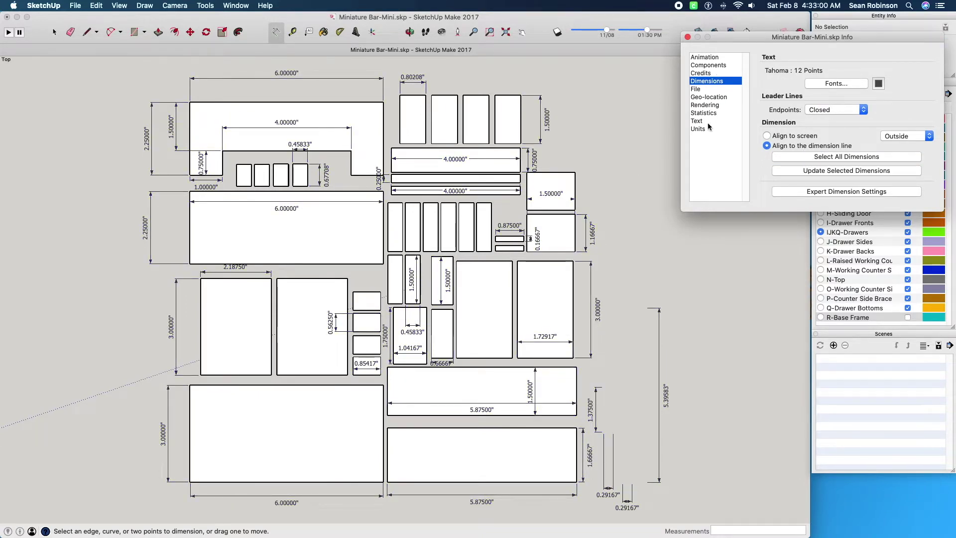
Set length precision to 0.000", reapply it to all dimensions, and close Model Info.
{"action": "left_click", "coordinate": [710, 128]}
{"action": "left_click", "coordinate": [840, 84]}
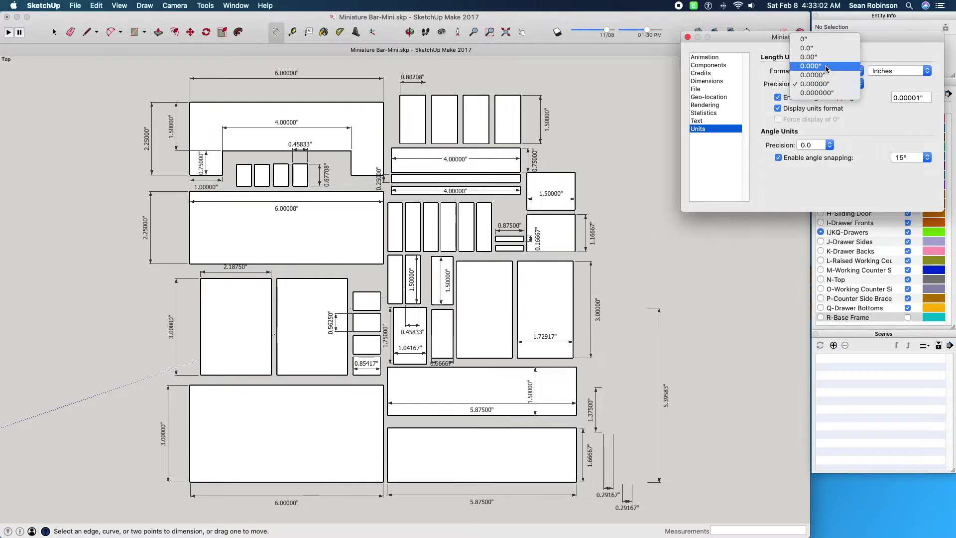
{"action": "left_click", "coordinate": [827, 66]}
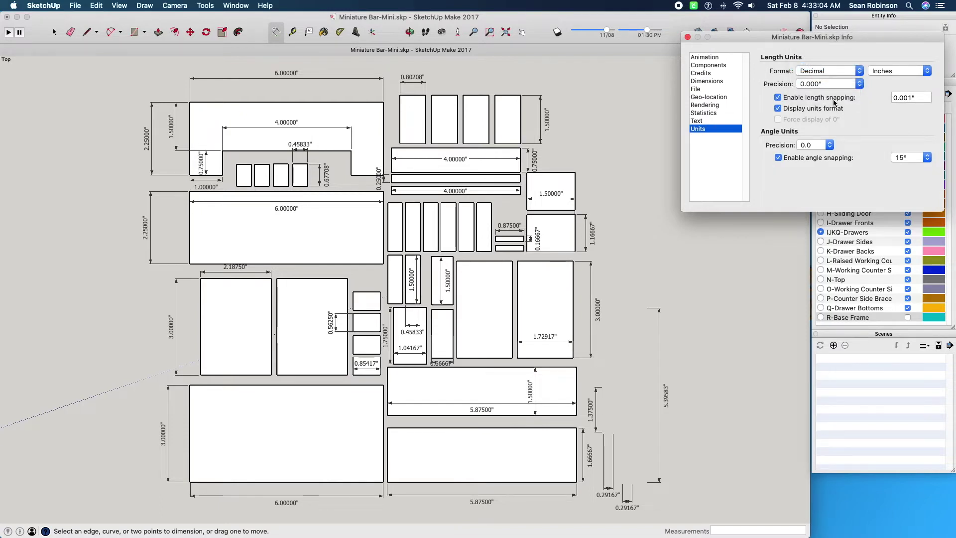
{"action": "left_click", "coordinate": [715, 81]}
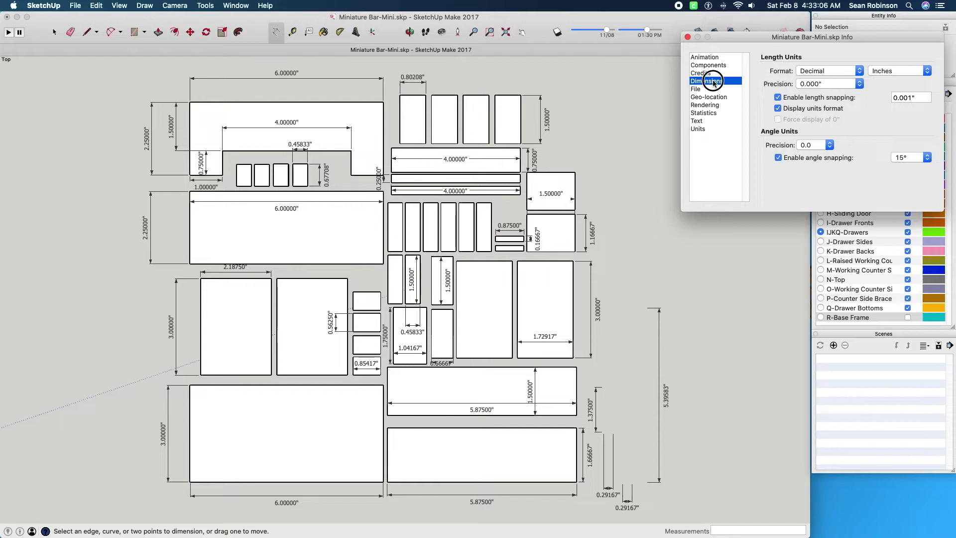
{"action": "left_click", "coordinate": [821, 158]}
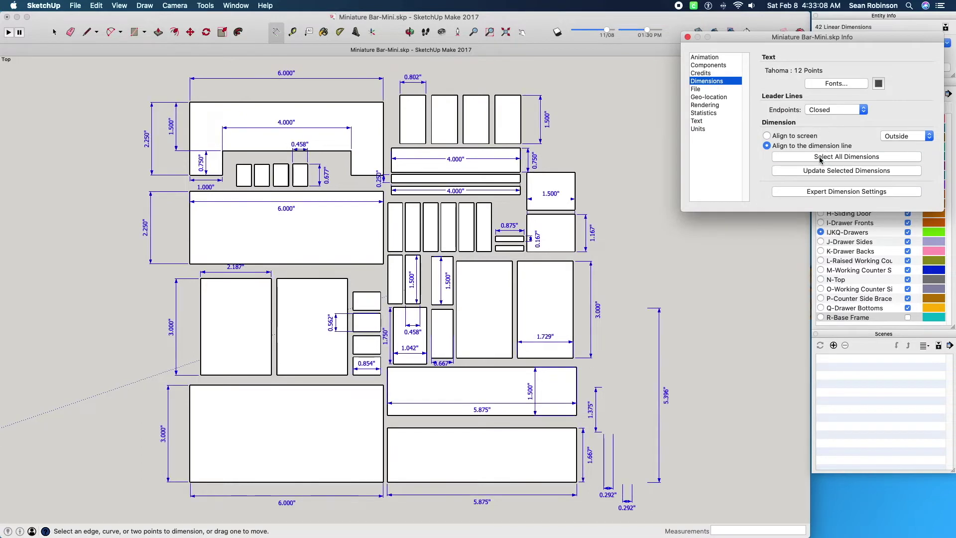
{"action": "left_click", "coordinate": [457, 193]}
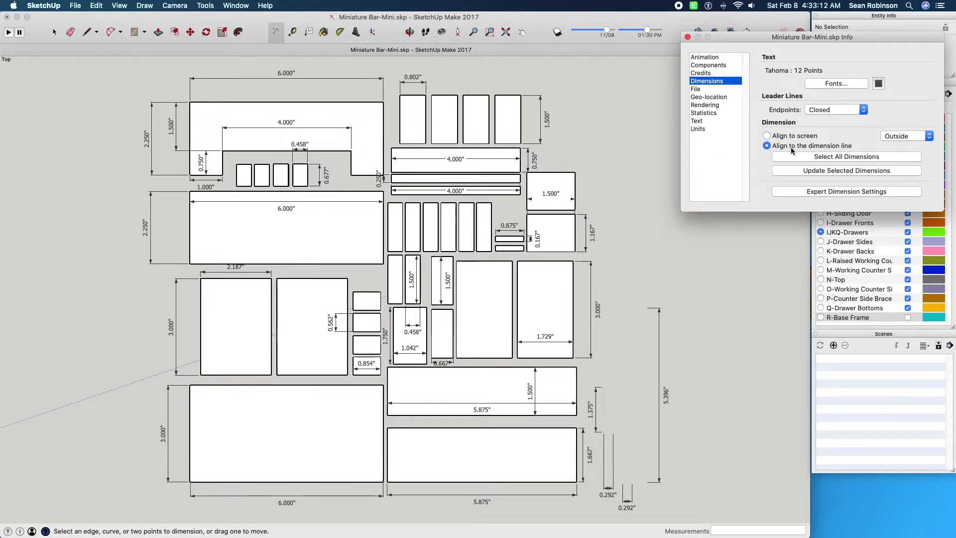
{"action": "left_click", "coordinate": [688, 37]}
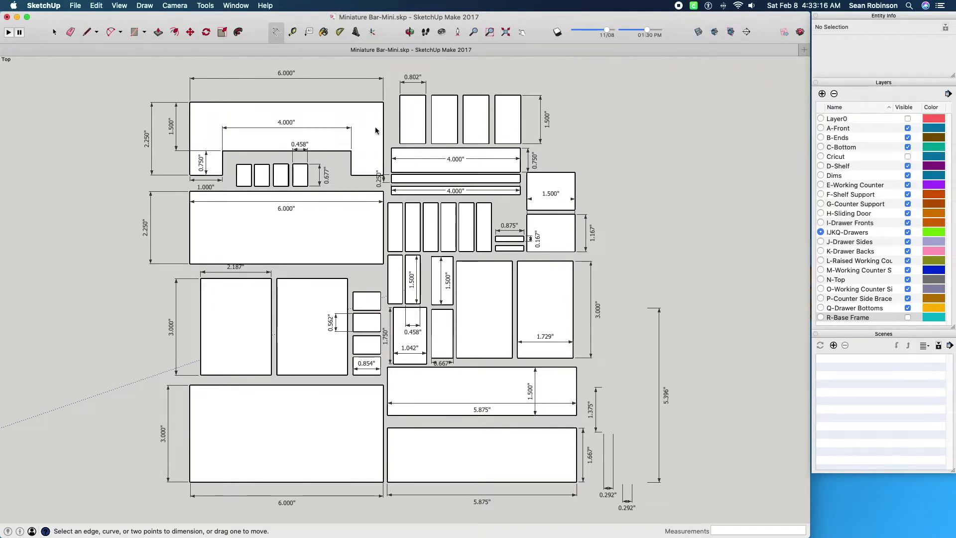
{"action": "left_click", "coordinate": [657, 353]}
Hide the Dims layer and show the Cricut layer's 12.000" mat dimensions.
{"action": "left_click", "coordinate": [668, 340]}
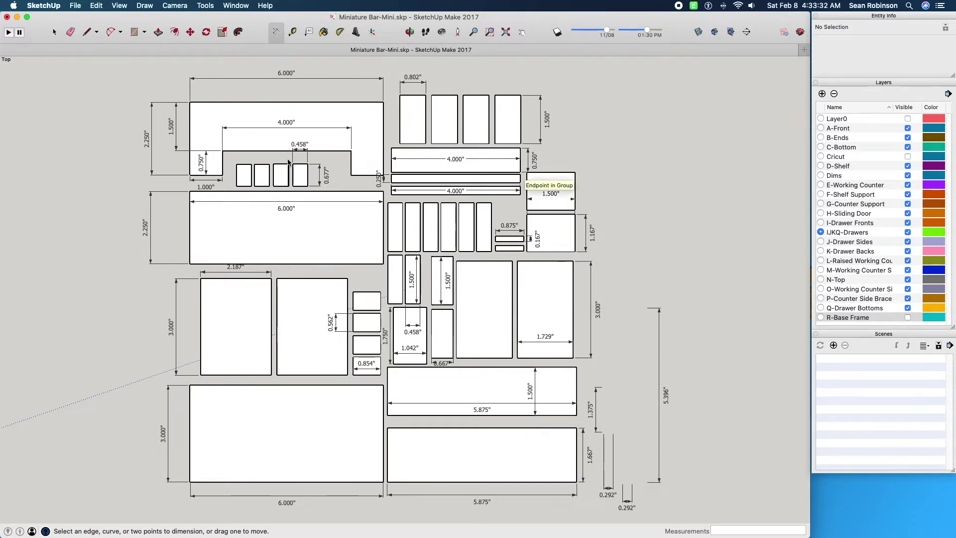
{"action": "left_click", "coordinate": [908, 175]}
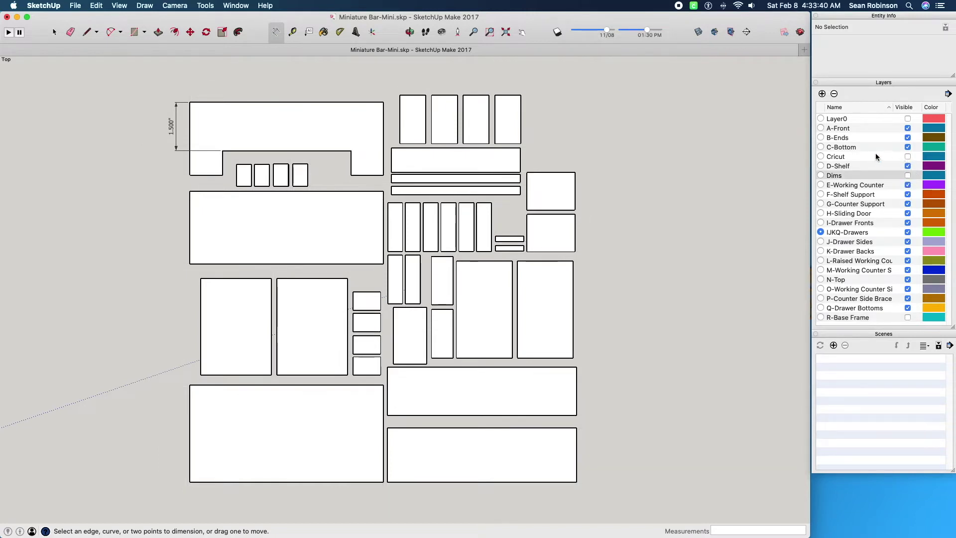
{"action": "left_click", "coordinate": [908, 157]}
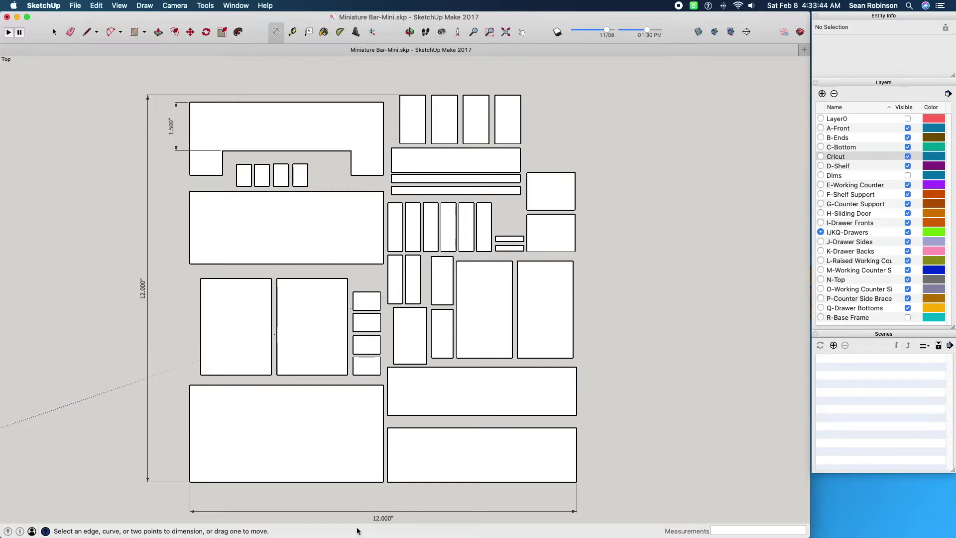
Move the stray 1.500" dimension onto the hidden Dims layer via Entity Info.
{"action": "left_click", "coordinate": [178, 132]}
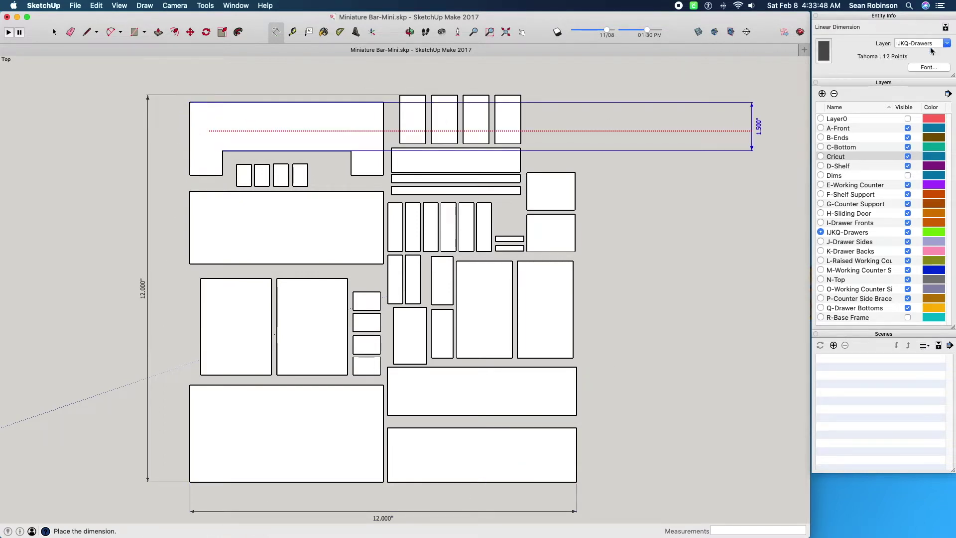
{"action": "key", "text": "Escape"}
{"action": "key", "text": "space"}
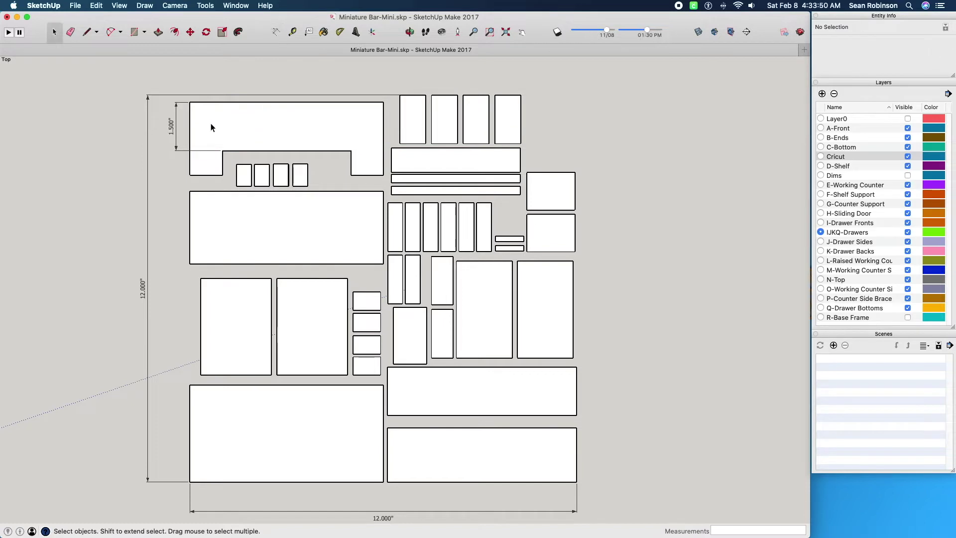
{"action": "left_click", "coordinate": [174, 130]}
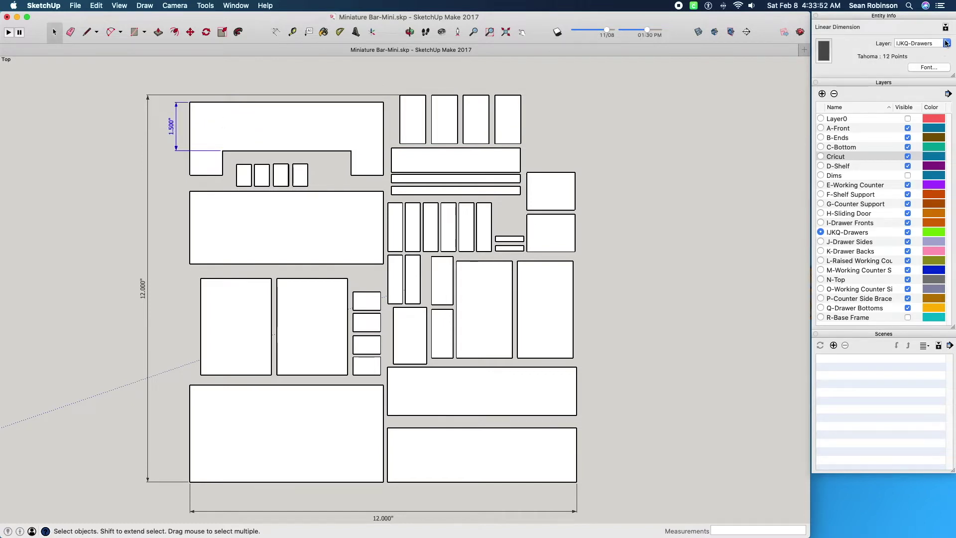
{"action": "left_click", "coordinate": [947, 44]}
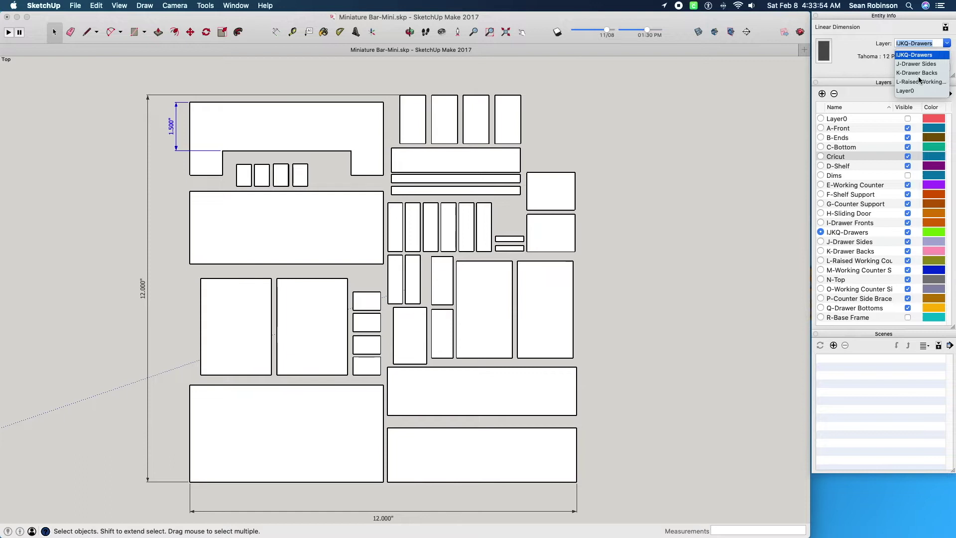
{"action": "scroll", "coordinate": [919, 79], "scroll_direction": "up", "scroll_amount": 5}
{"action": "scroll", "coordinate": [918, 75], "scroll_direction": "up", "scroll_amount": 2}
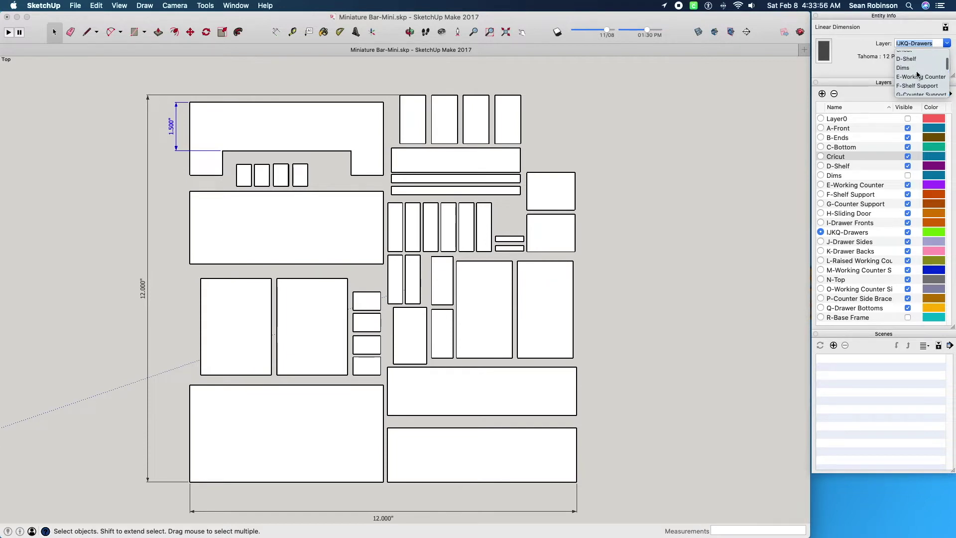
{"action": "left_click", "coordinate": [917, 71]}
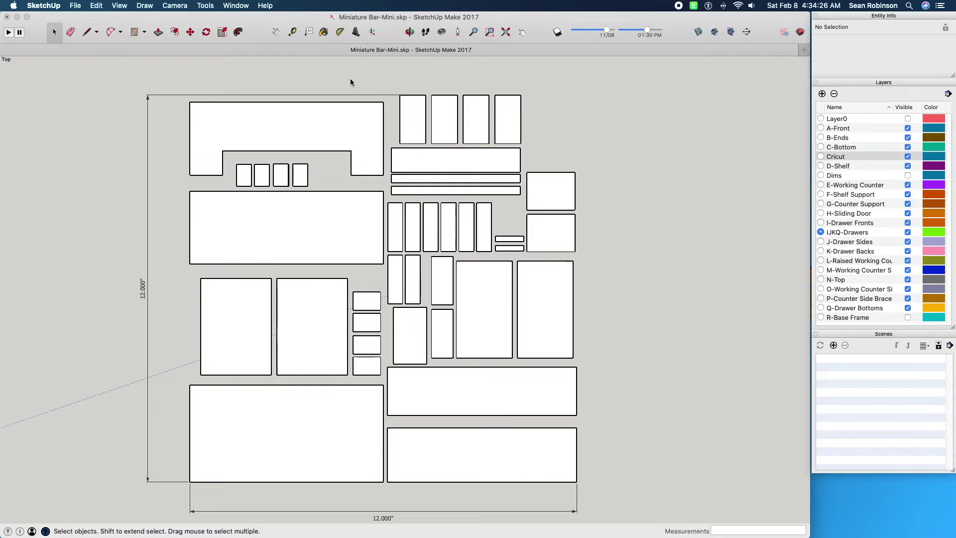
Switch the camera to Parallel Projection and zoom extents to fit the whole layout.
{"action": "scroll", "coordinate": [418, 305], "scroll_direction": "up", "scroll_amount": 5}
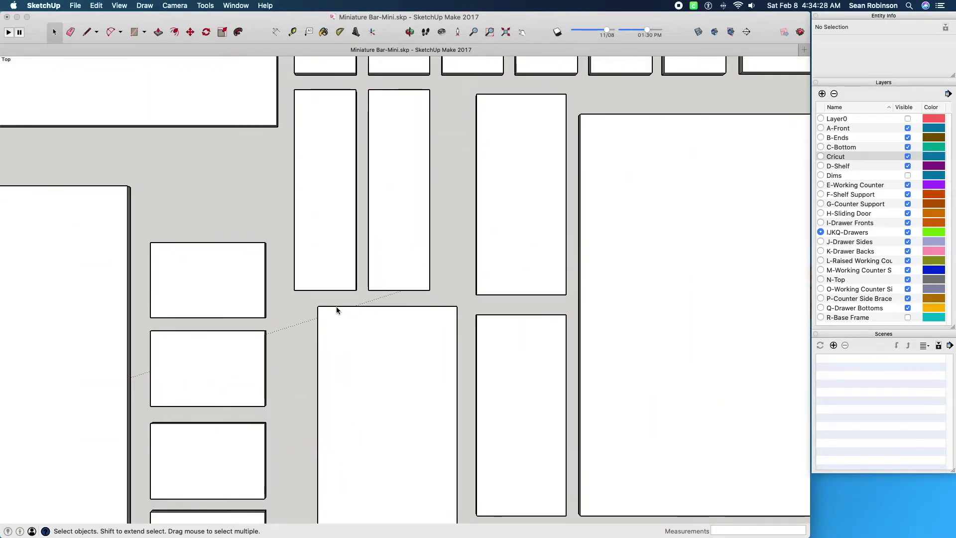
{"action": "scroll", "coordinate": [305, 329], "scroll_direction": "up", "scroll_amount": 2}
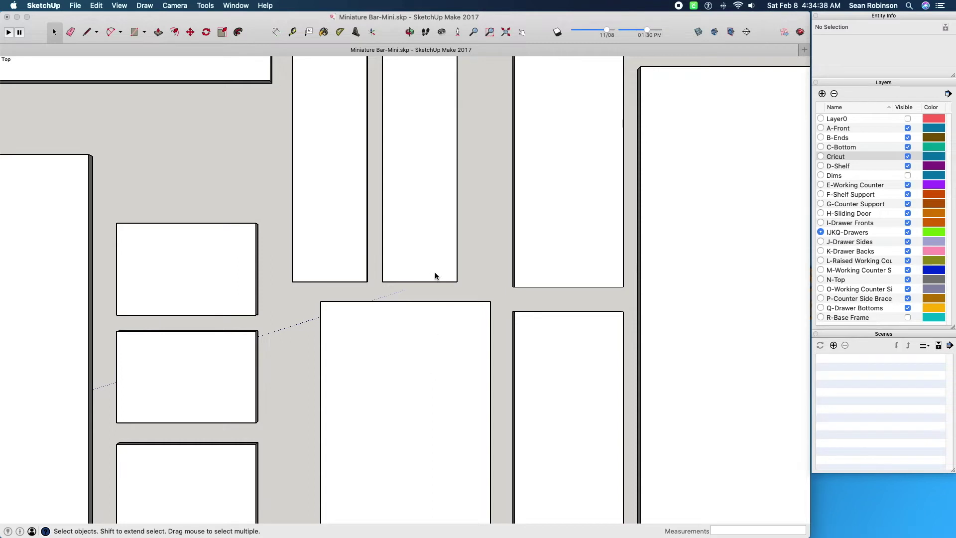
{"action": "scroll", "coordinate": [430, 306], "scroll_direction": "down", "scroll_amount": 3}
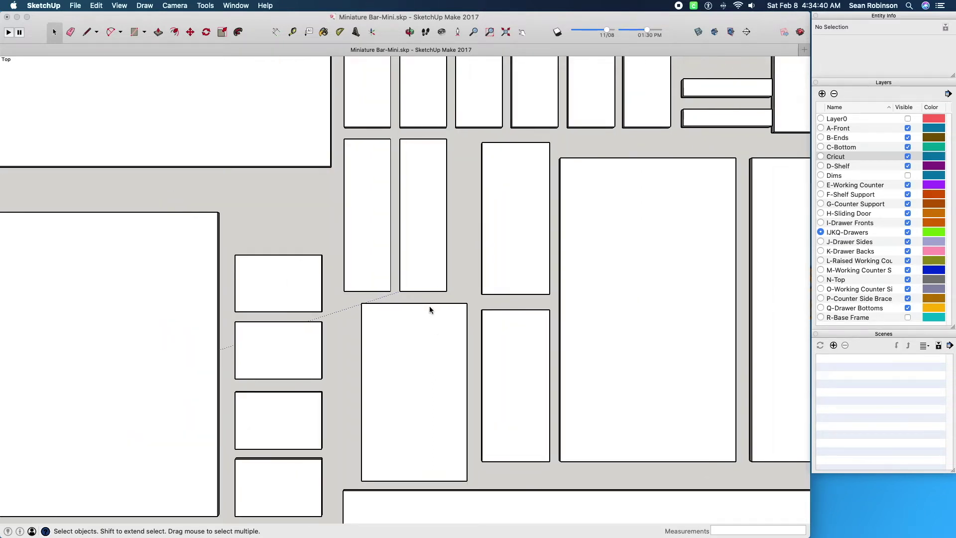
{"action": "left_click", "coordinate": [180, 5]}
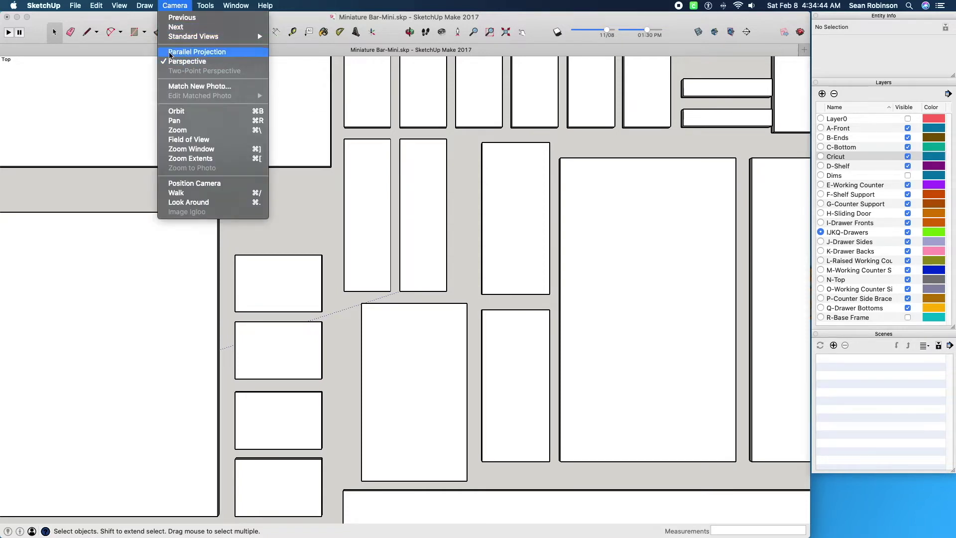
{"action": "left_click", "coordinate": [199, 54]}
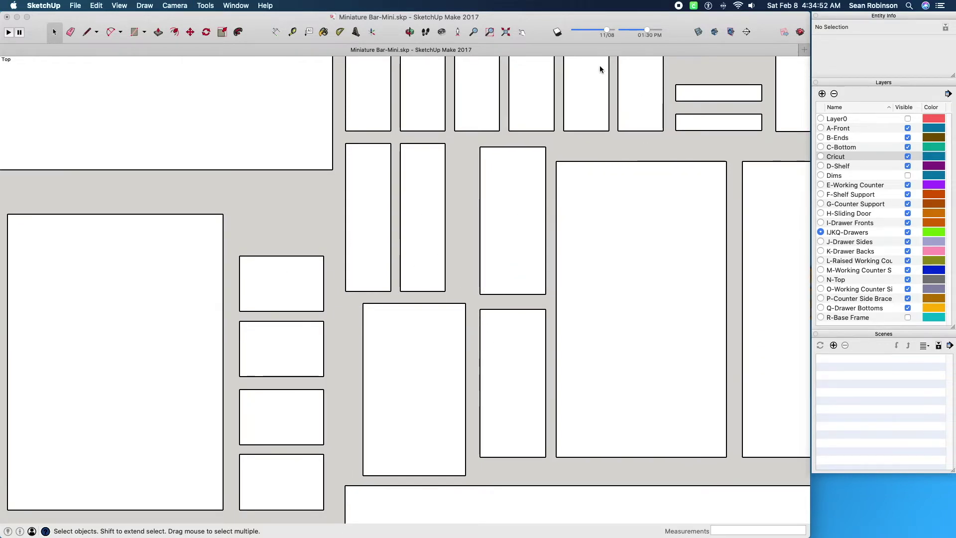
{"action": "left_click", "coordinate": [506, 33]}
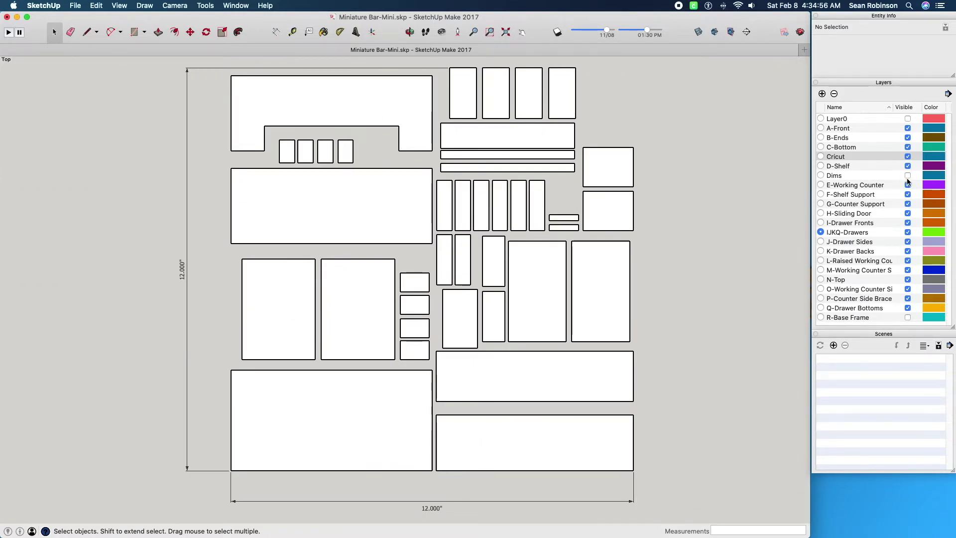
Hide the Cricut layer, then start a 2D Graphic PNG export and cancel it.
{"action": "left_click", "coordinate": [908, 157]}
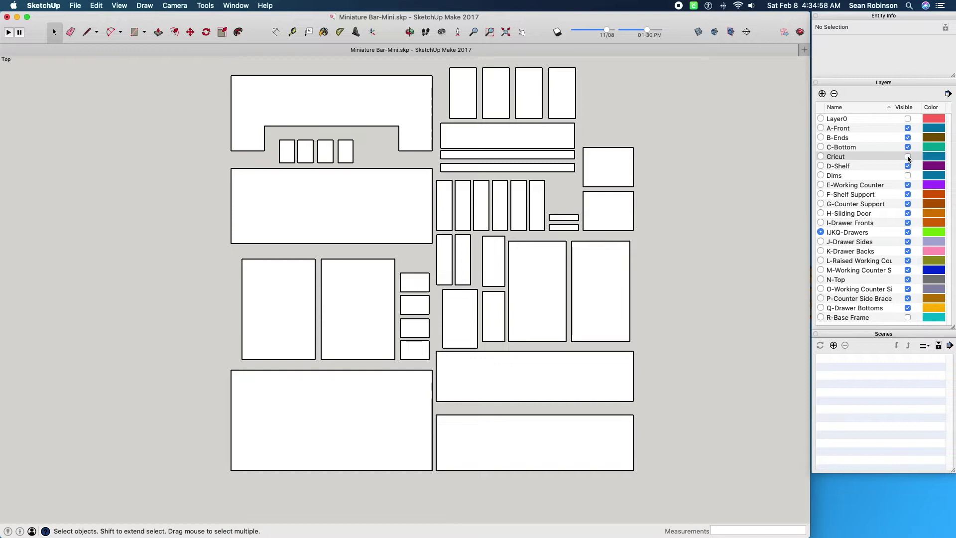
{"action": "left_click", "coordinate": [79, 6]}
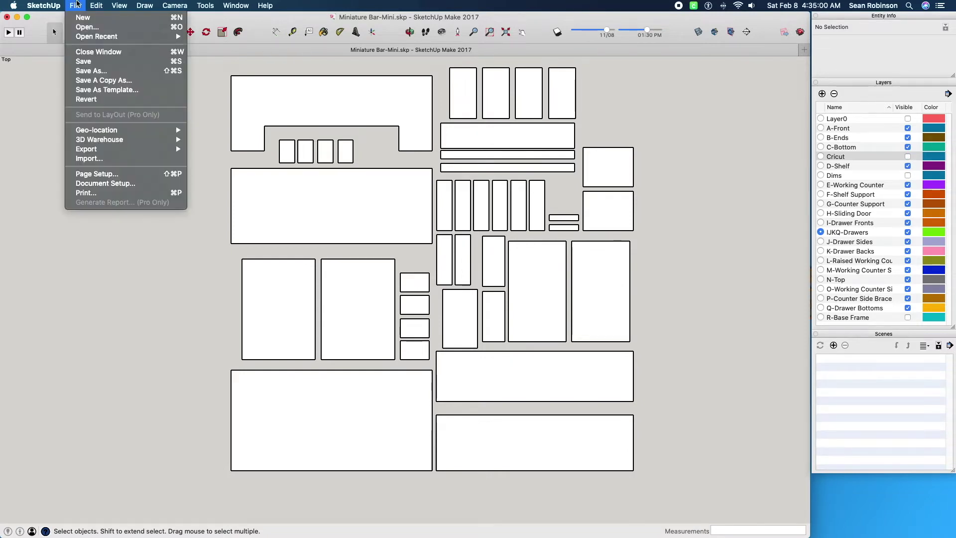
{"action": "mouse_move", "coordinate": [114, 150]}
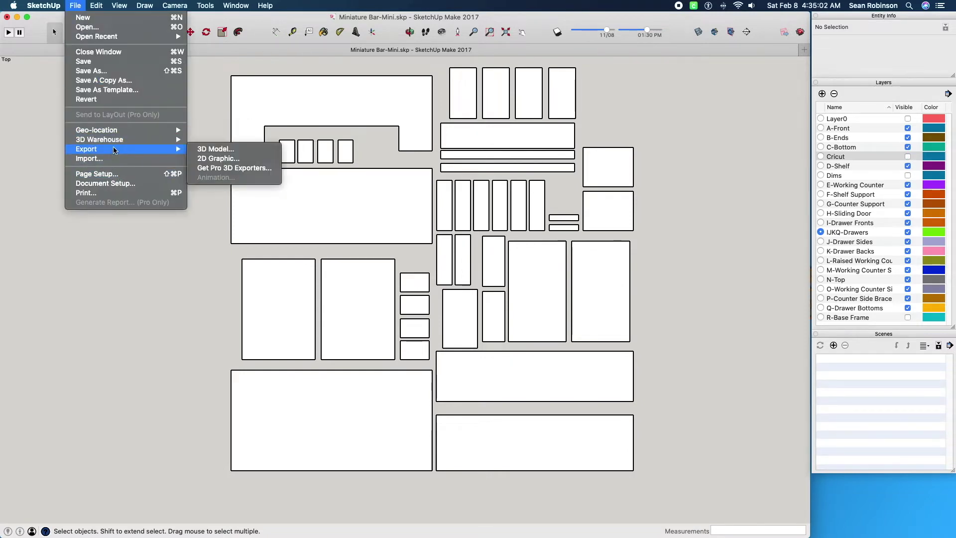
{"action": "left_click", "coordinate": [217, 159]}
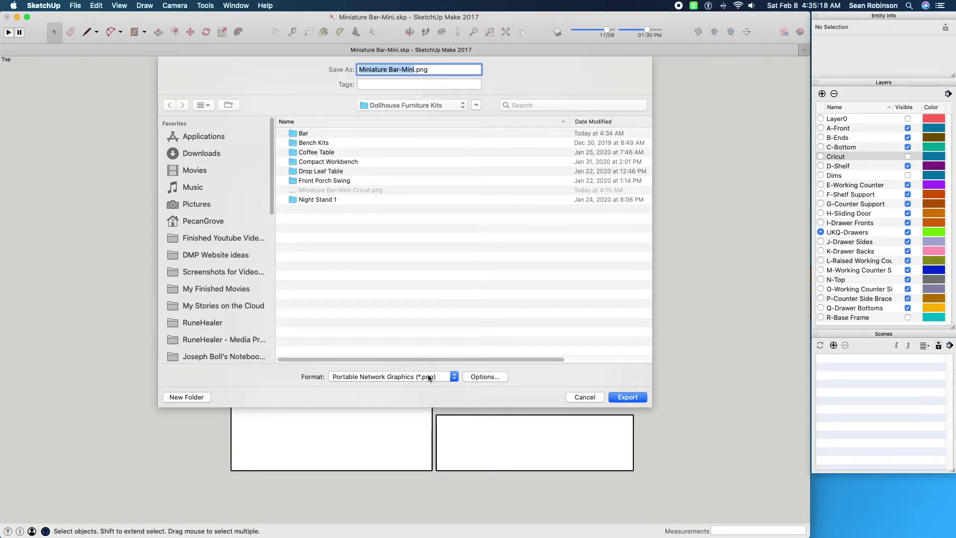
{"action": "left_click", "coordinate": [482, 377]}
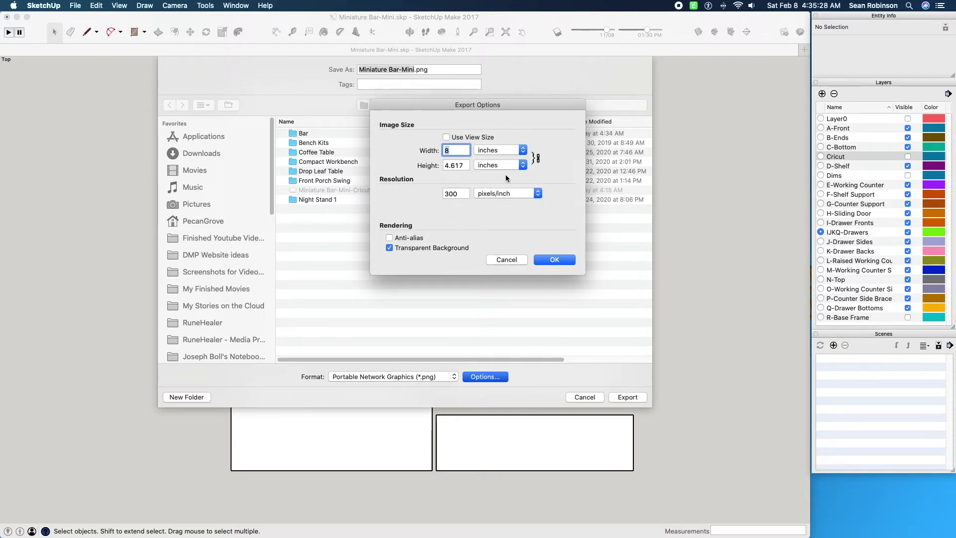
{"action": "left_click", "coordinate": [555, 259]}
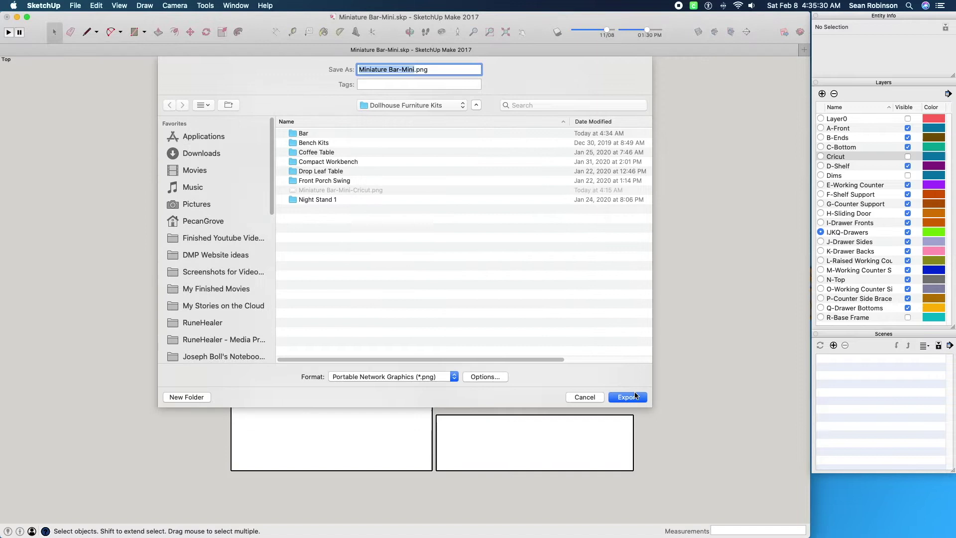
{"action": "left_click", "coordinate": [587, 397]}
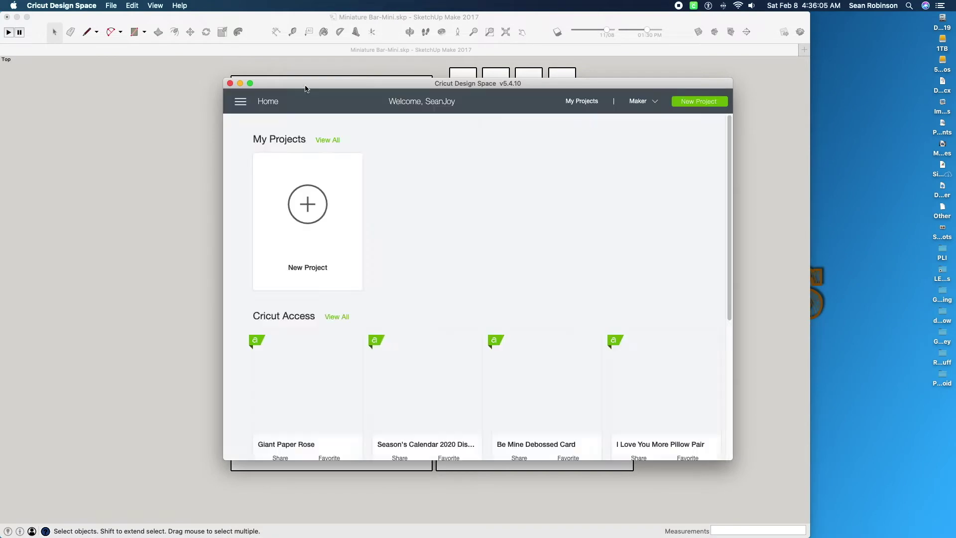
Start a maximized new project and load Miniature Bar-Mini-Cricut.png for upload.
{"action": "left_click", "coordinate": [321, 361]}
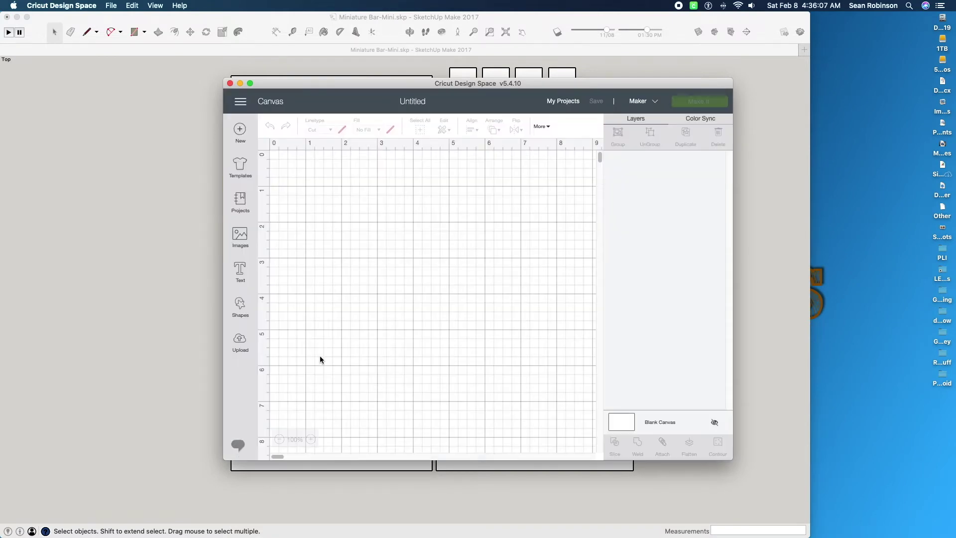
{"action": "double_click", "coordinate": [381, 87]}
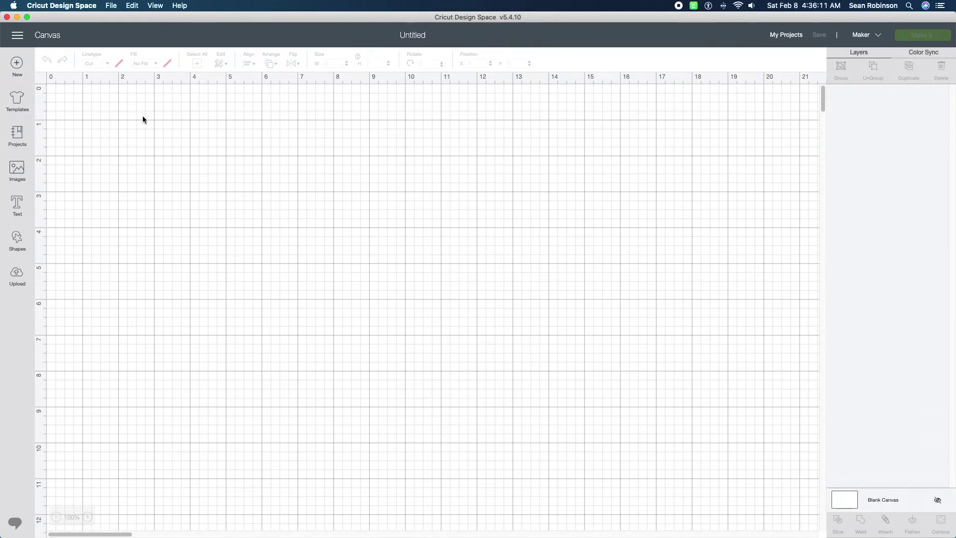
{"action": "left_click", "coordinate": [18, 171]}
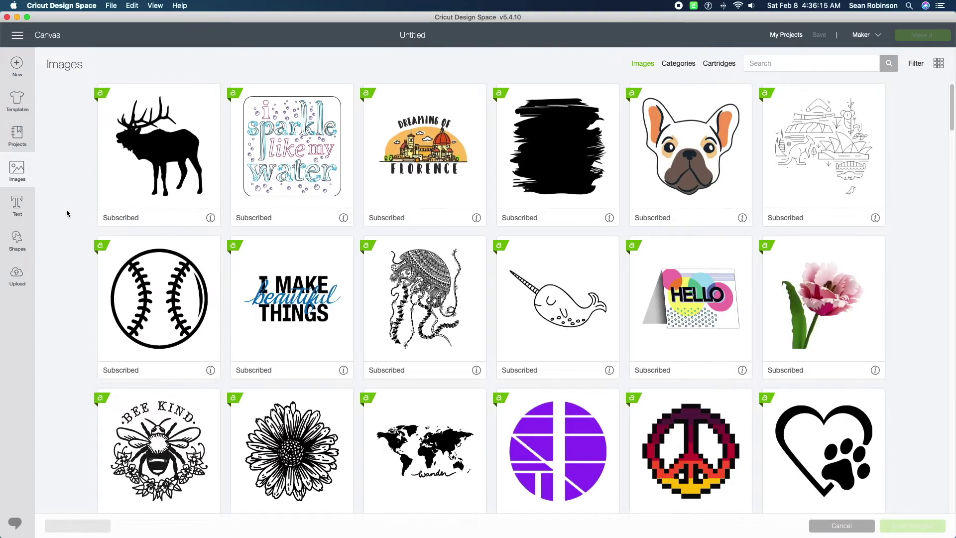
{"action": "left_click", "coordinate": [17, 274]}
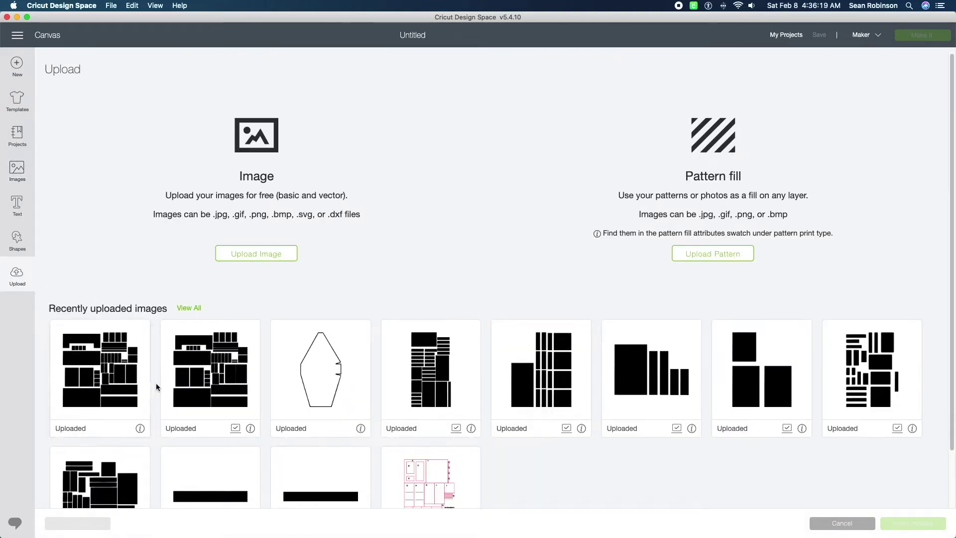
{"action": "left_click", "coordinate": [257, 254]}
{"action": "left_click", "coordinate": [499, 277]}
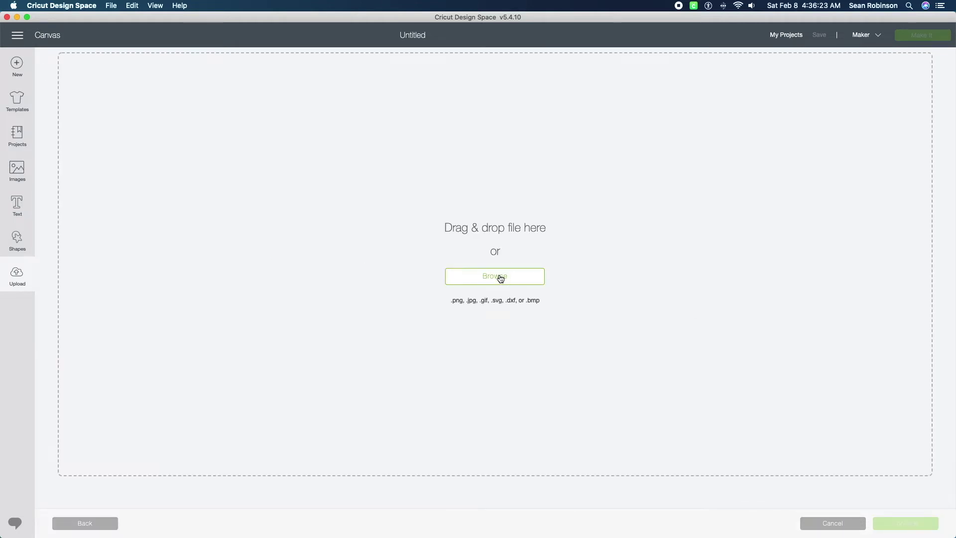
{"action": "left_click", "coordinate": [451, 101]}
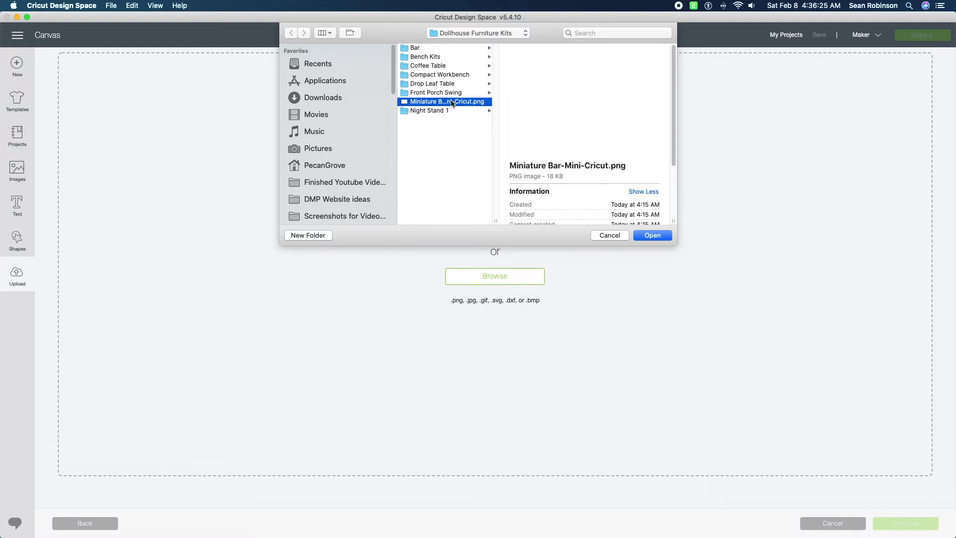
{"action": "left_click", "coordinate": [653, 236]}
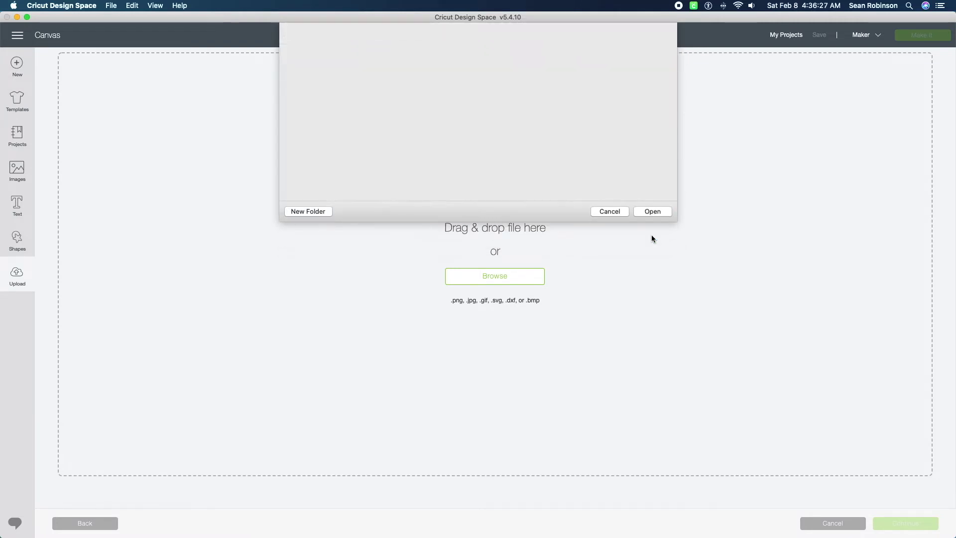
Mark the image as Simple, preview the cut shapes, then cancel the upload.
{"action": "left_click", "coordinate": [535, 143]}
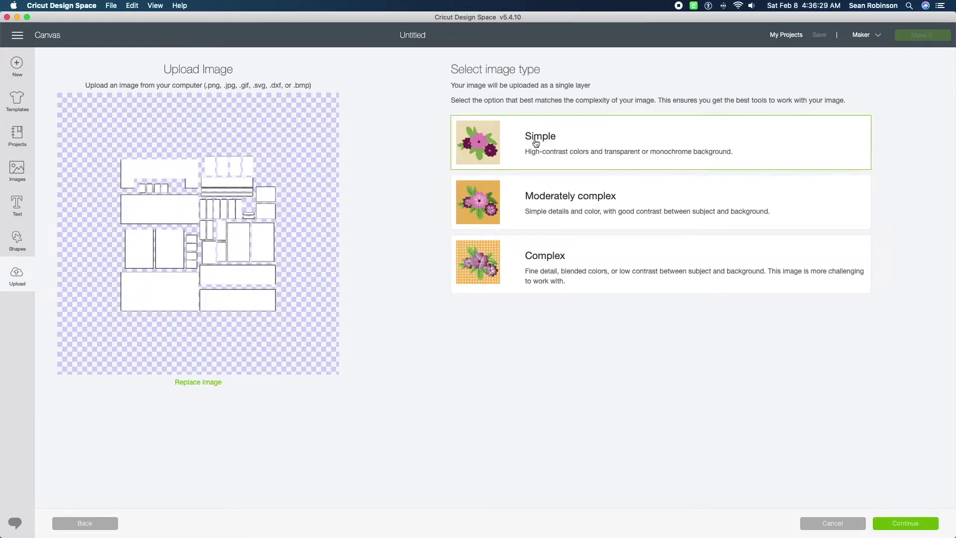
{"action": "left_click", "coordinate": [905, 521]}
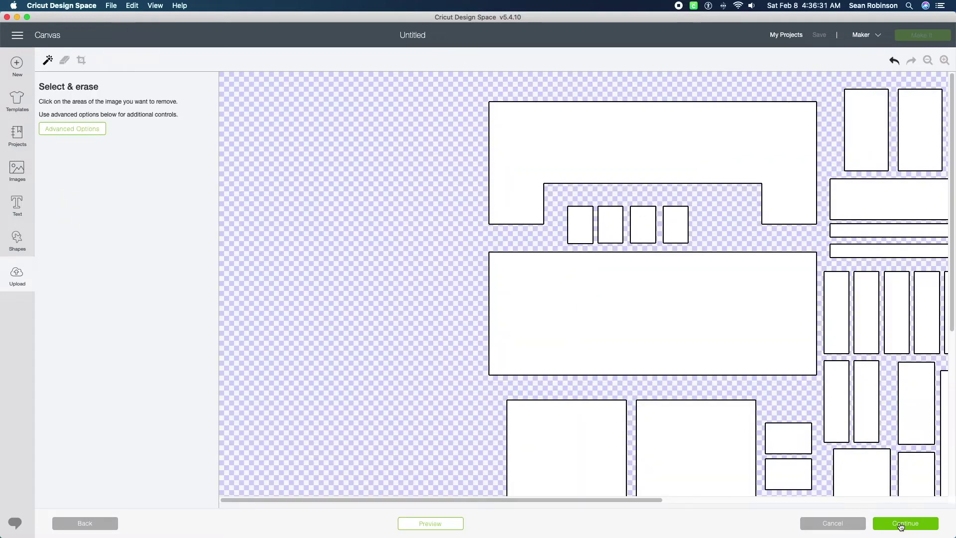
{"action": "left_click", "coordinate": [429, 523]}
{"action": "scroll", "coordinate": [523, 235], "scroll_direction": "down", "scroll_amount": 5}
{"action": "scroll", "coordinate": [524, 234], "scroll_direction": "right", "scroll_amount": 2}
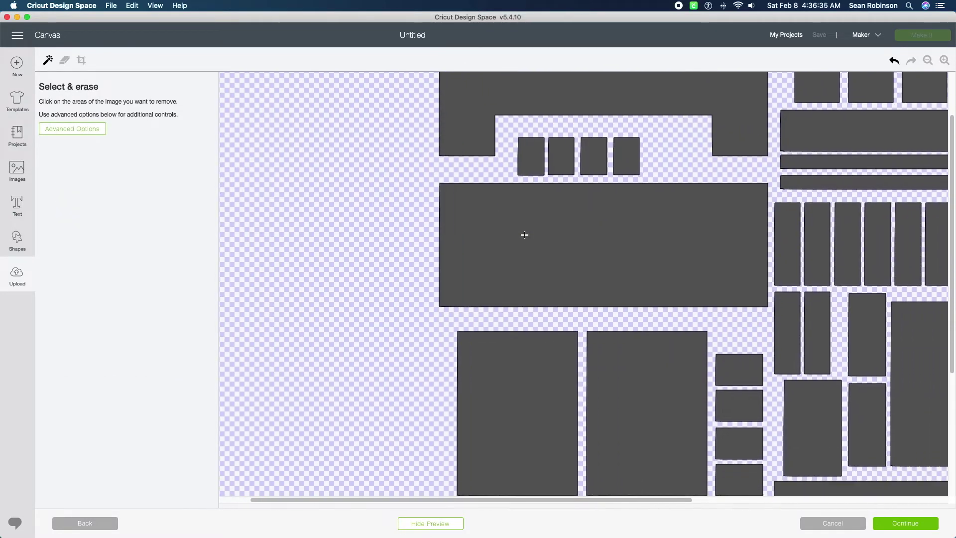
{"action": "scroll", "coordinate": [525, 234], "scroll_direction": "right", "scroll_amount": 8}
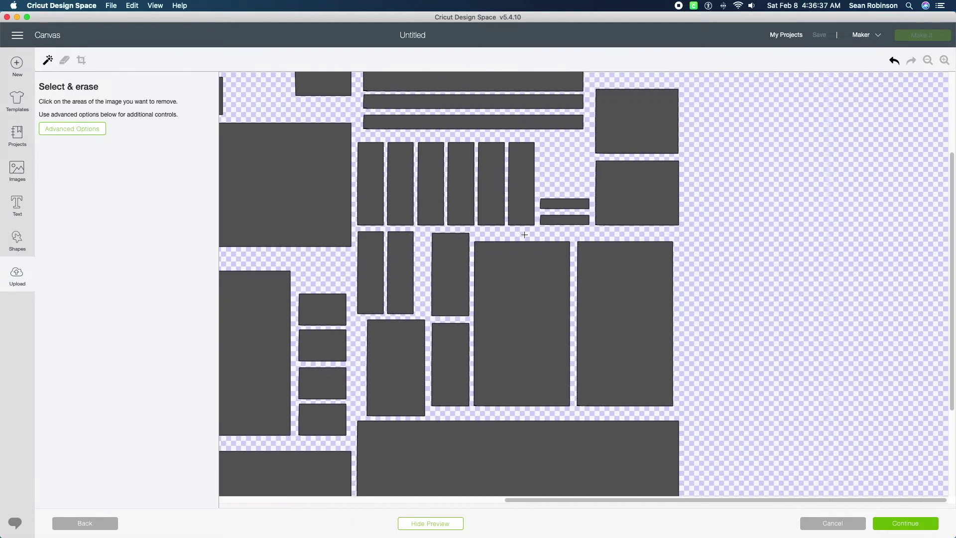
{"action": "scroll", "coordinate": [525, 235], "scroll_direction": "down", "scroll_amount": 5}
{"action": "scroll", "coordinate": [524, 235], "scroll_direction": "right", "scroll_amount": 7}
{"action": "scroll", "coordinate": [525, 235], "scroll_direction": "left", "scroll_amount": 7}
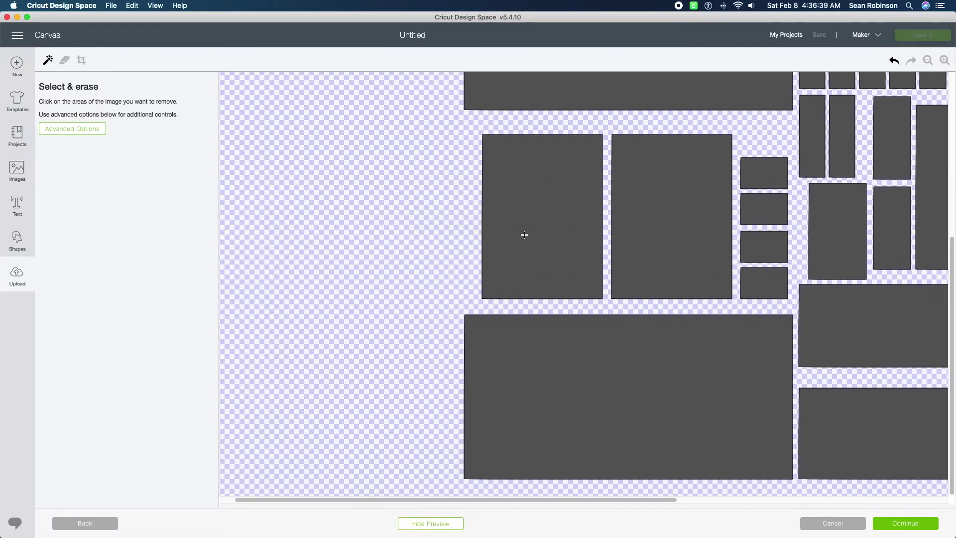
{"action": "scroll", "coordinate": [524, 234], "scroll_direction": "up", "scroll_amount": 10}
{"action": "scroll", "coordinate": [522, 234], "scroll_direction": "right", "scroll_amount": 8}
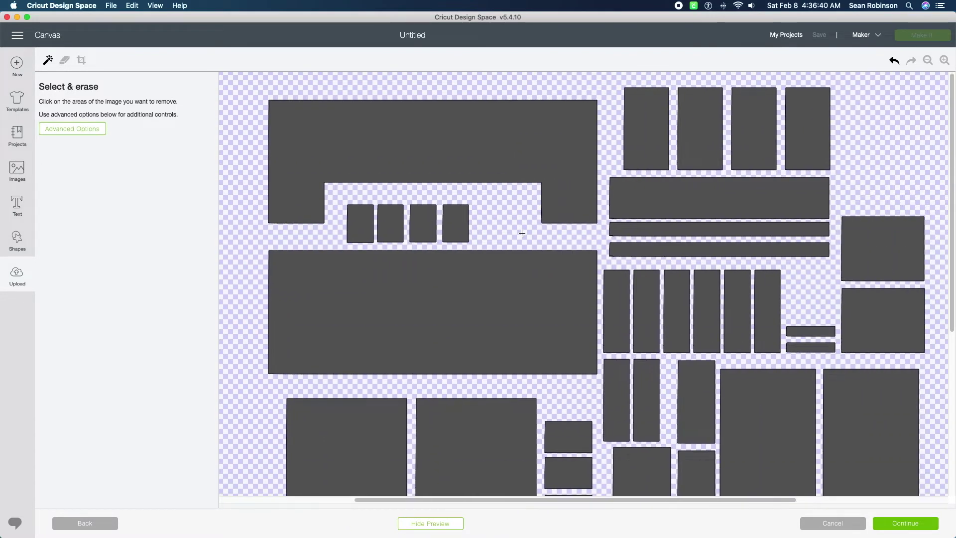
{"action": "left_click", "coordinate": [905, 523]}
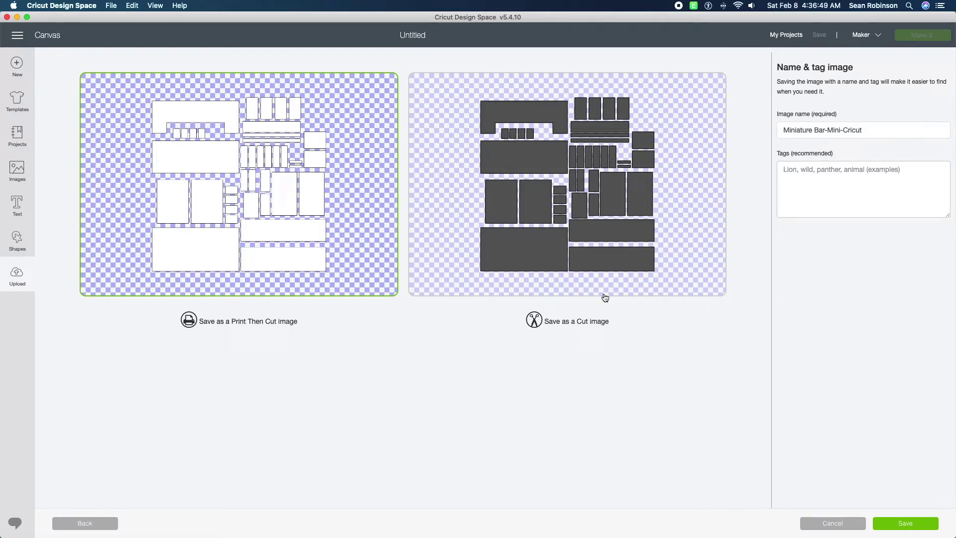
{"action": "left_click", "coordinate": [832, 524]}
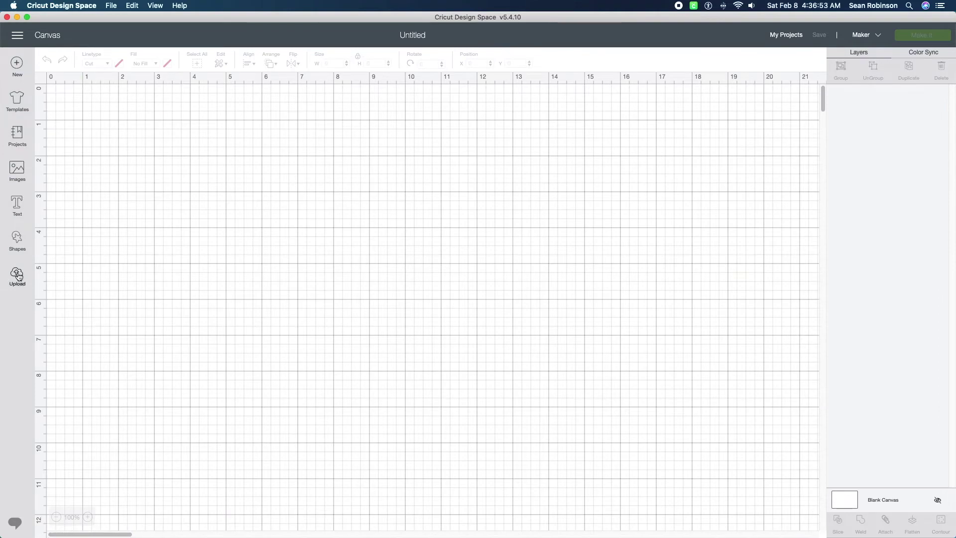
Filter Images to Uploaded and insert the Miniature Bar-Mini-Cricut bar-parts image.
{"action": "left_click", "coordinate": [17, 172]}
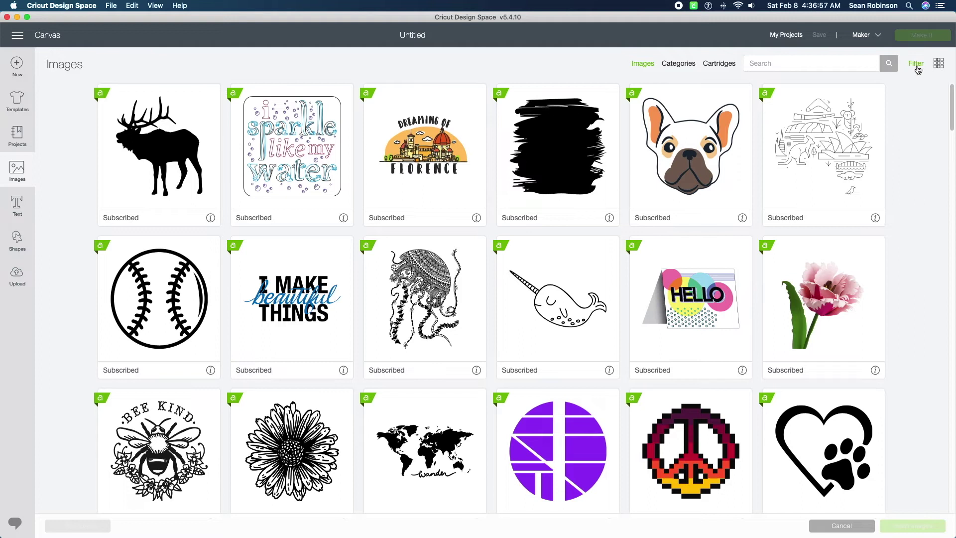
{"action": "left_click", "coordinate": [920, 64]}
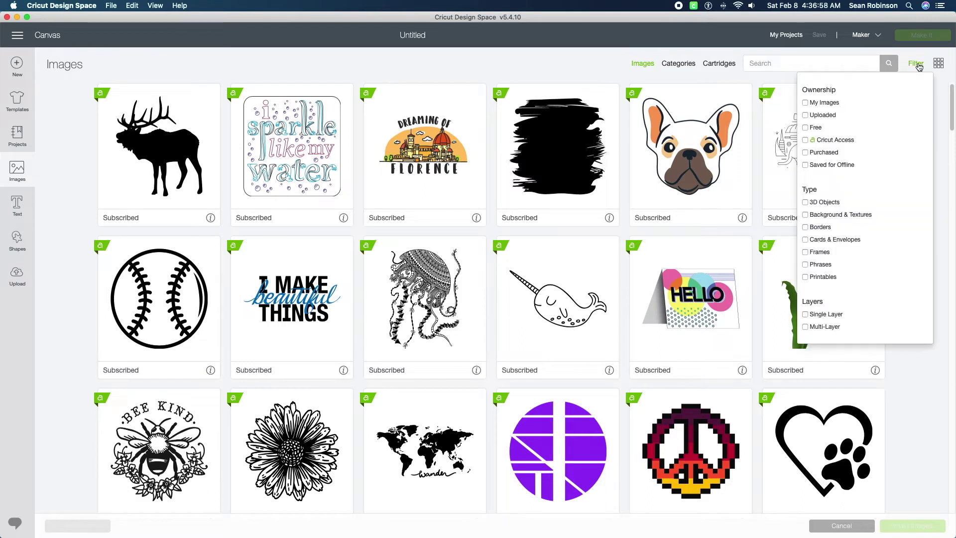
{"action": "left_click", "coordinate": [819, 102]}
{"action": "left_click", "coordinate": [814, 115]}
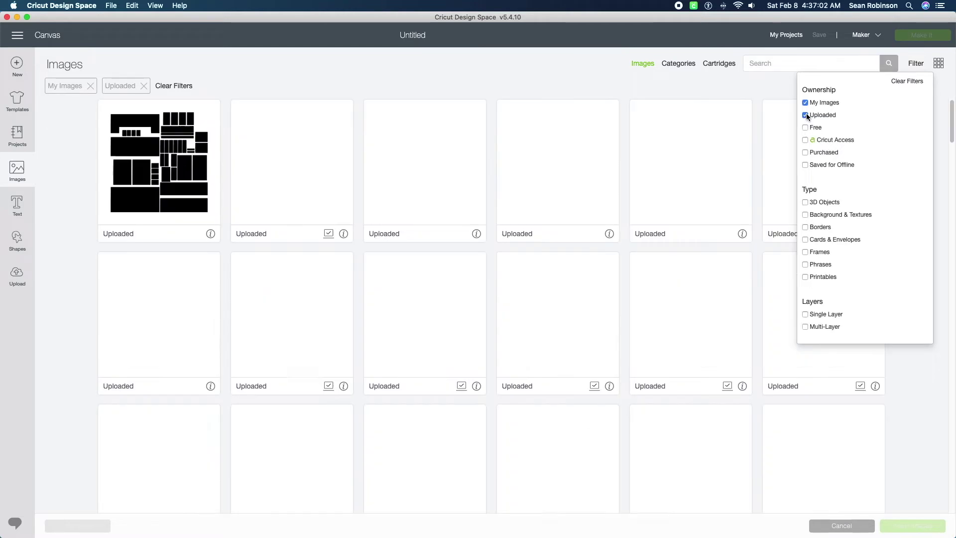
{"action": "left_click", "coordinate": [807, 116]}
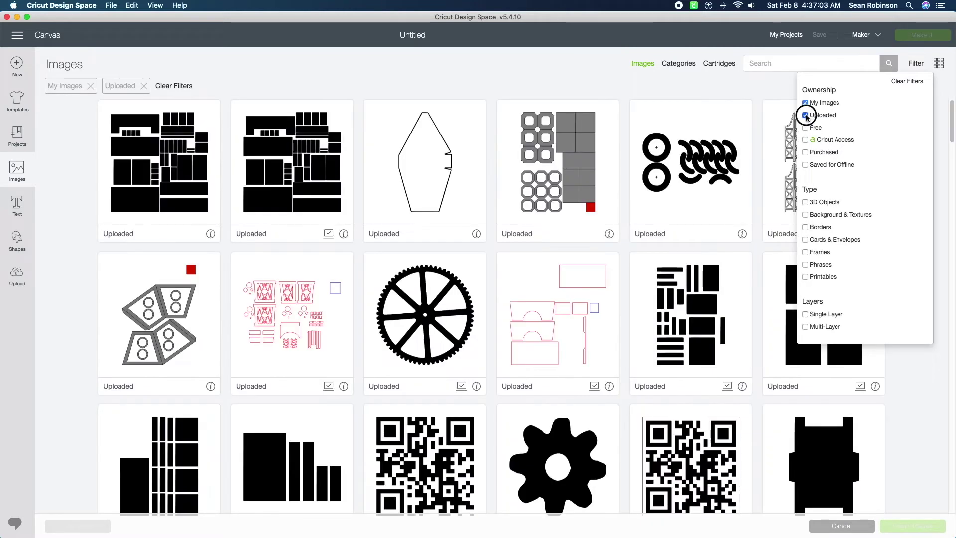
{"action": "left_click", "coordinate": [805, 103]}
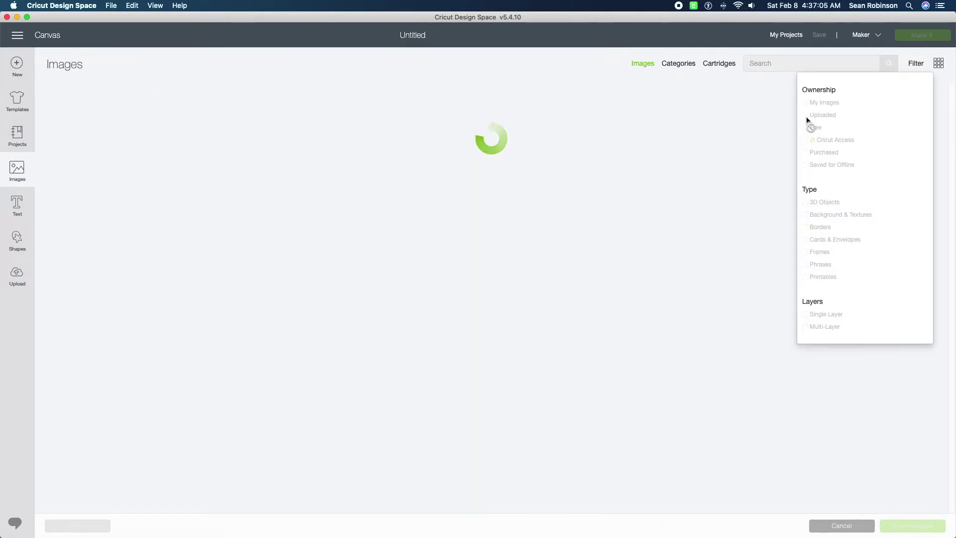
{"action": "left_click", "coordinate": [807, 115]}
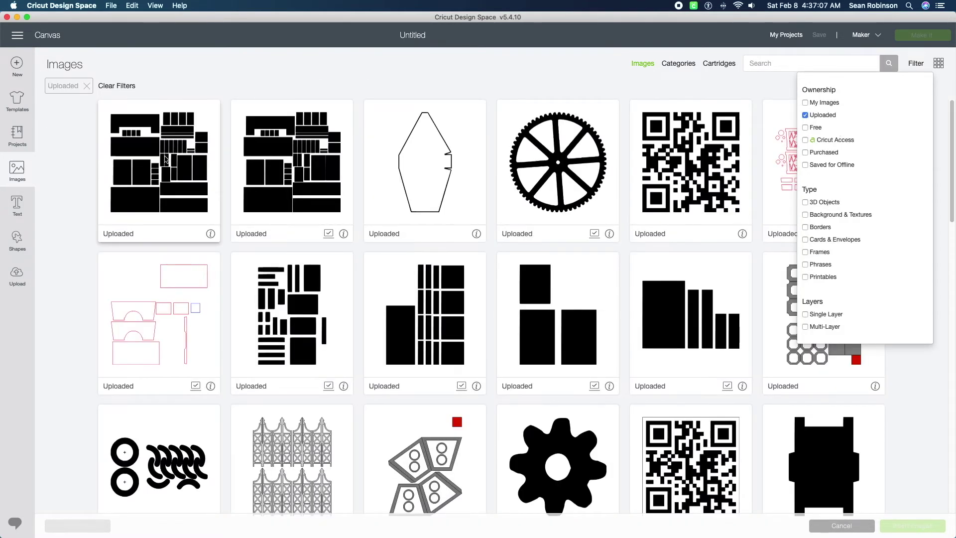
{"action": "left_click", "coordinate": [166, 160]}
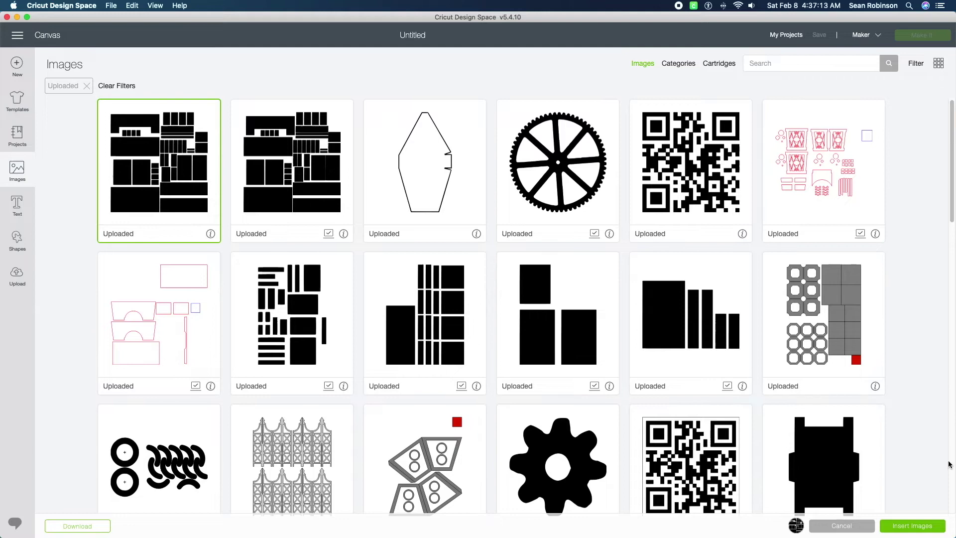
{"action": "left_click", "coordinate": [913, 528]}
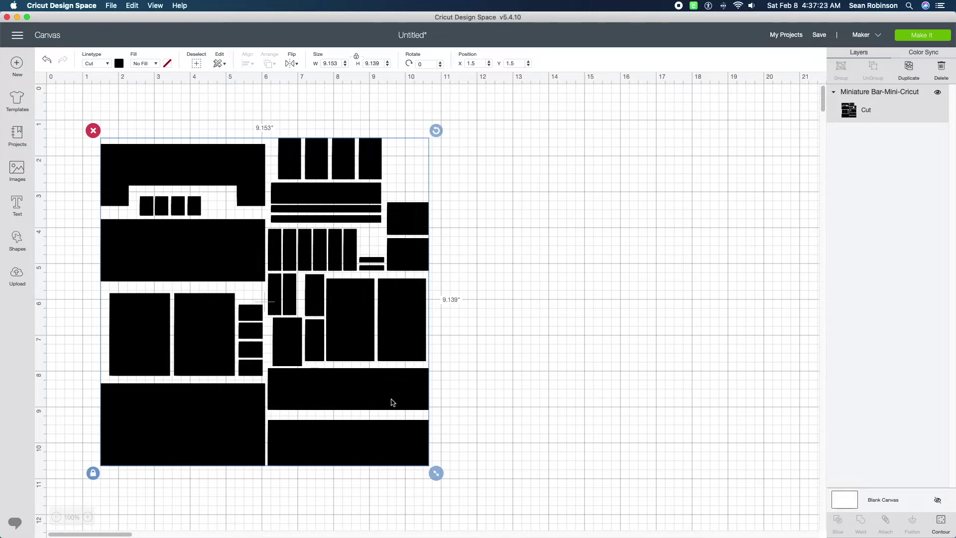
Unlock proportions, set width to 12", check the size warning, and drag the design upward.
{"action": "left_click", "coordinate": [93, 474]}
{"action": "left_click", "coordinate": [340, 62]}
{"action": "type", "text": "12"}
{"action": "key", "text": "Tab"}
{"action": "key", "text": "Tab"}
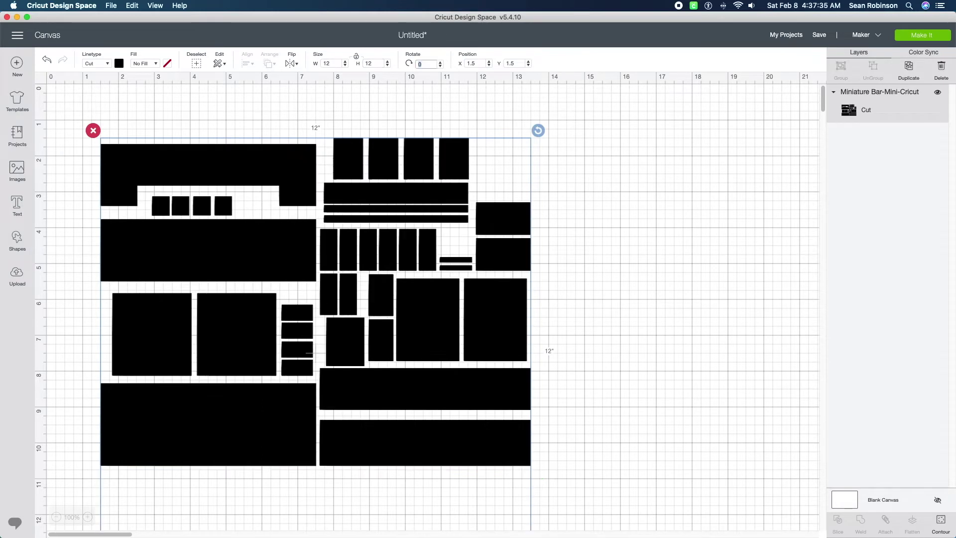
{"action": "left_click", "coordinate": [925, 95]}
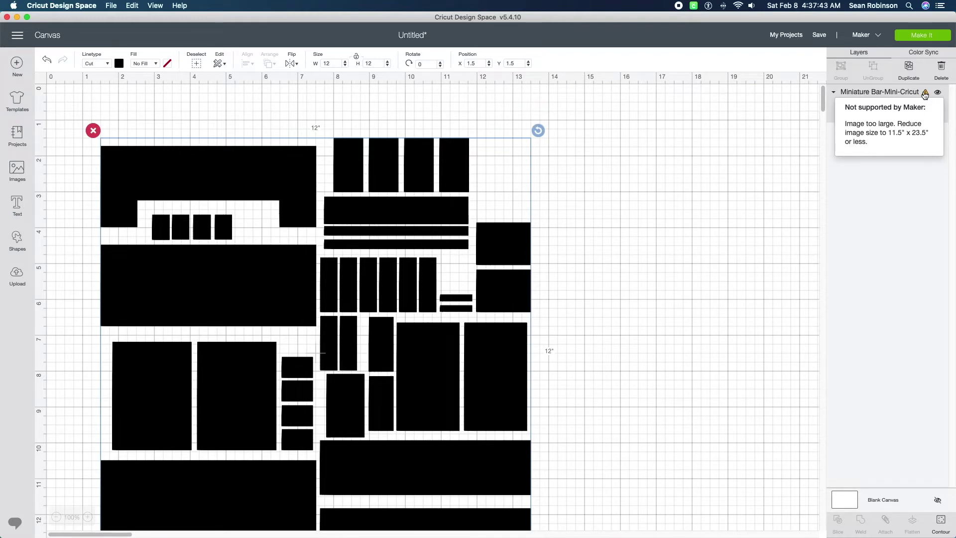
{"action": "left_click", "coordinate": [925, 95]}
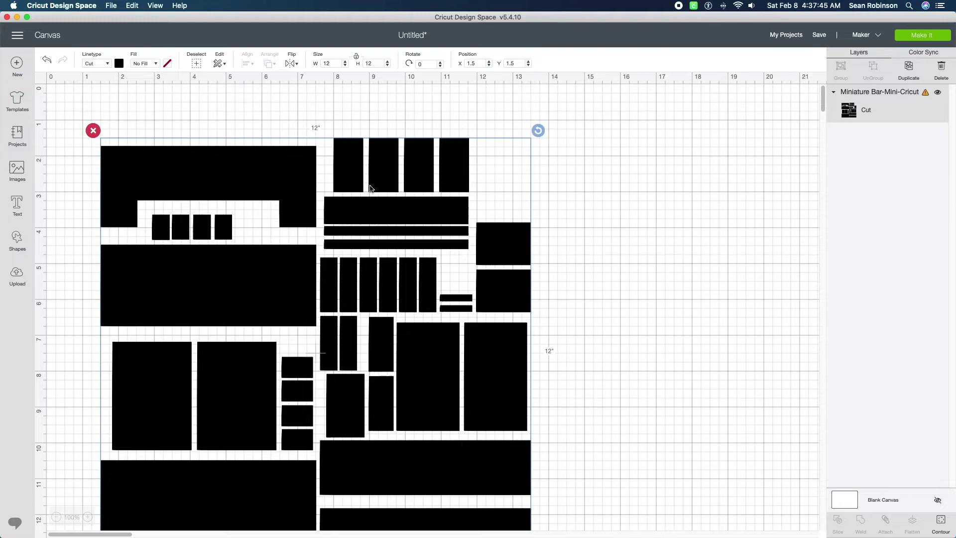
{"action": "left_click_drag", "start_coordinate": [284, 177], "coordinate": [279, 129]}
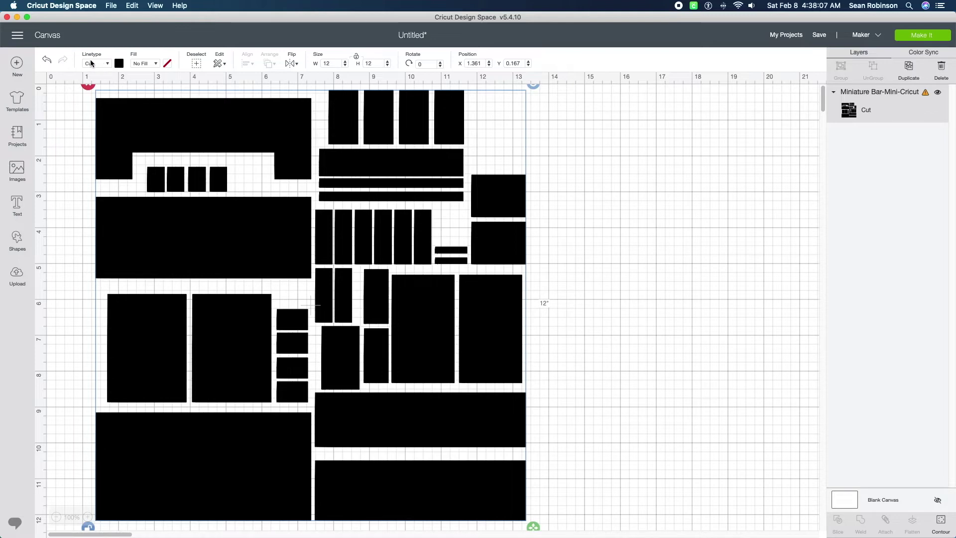
Zoom in to 700% on the top-left parts and nudge the design slightly right.
{"action": "left_click", "coordinate": [87, 518]}
{"action": "left_click", "coordinate": [88, 518]}
{"action": "left_click", "coordinate": [87, 518]}
{"action": "left_click", "coordinate": [88, 518]}
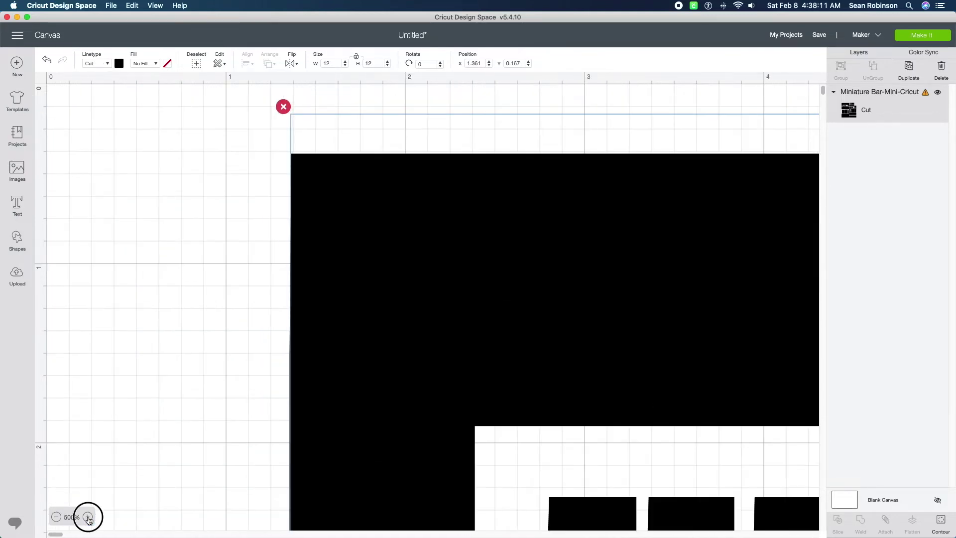
{"action": "left_click", "coordinate": [88, 518]}
{"action": "left_click", "coordinate": [88, 518]}
{"action": "scroll", "coordinate": [359, 339], "scroll_direction": "down", "scroll_amount": 5}
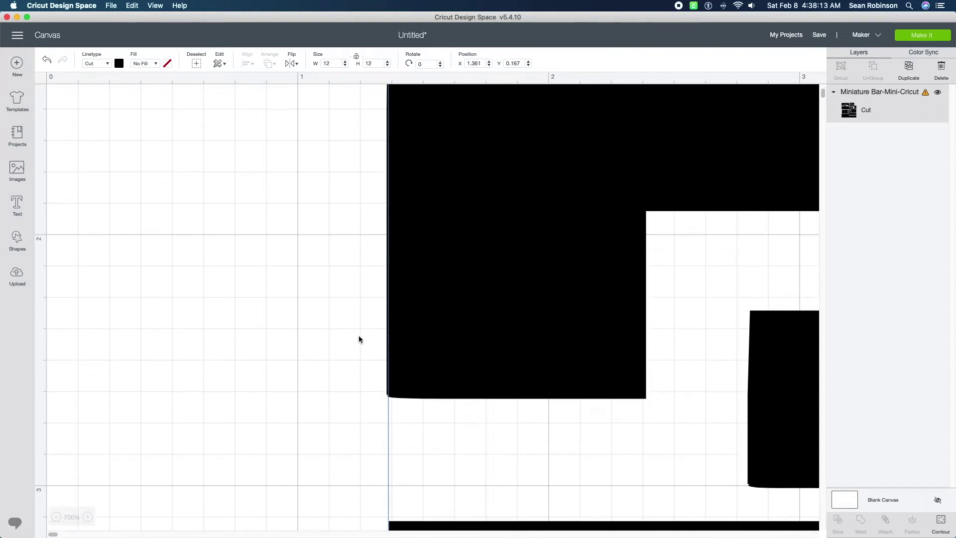
{"action": "left_click_drag", "start_coordinate": [430, 316], "coordinate": [471, 317]}
{"action": "left_click", "coordinate": [387, 351]}
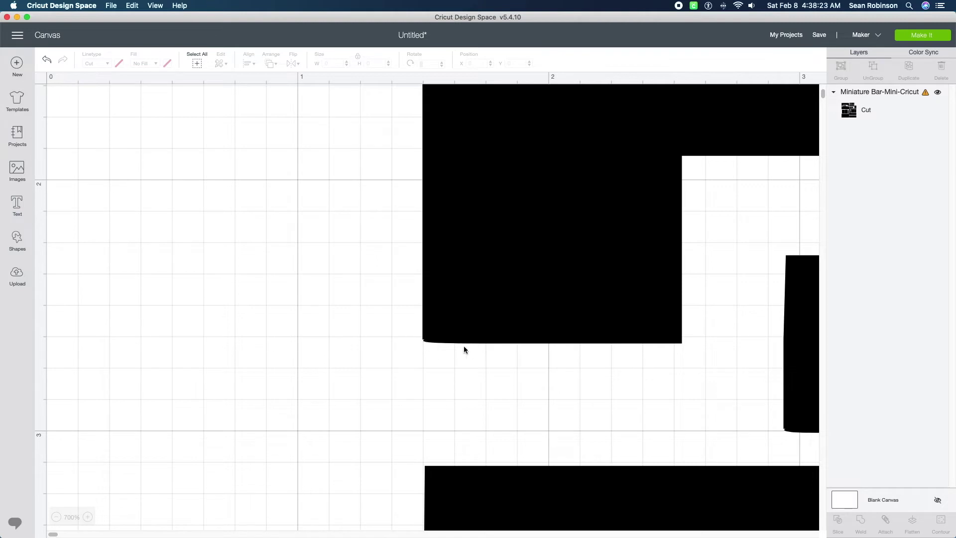
Scroll sideways along the row of small blocks to inspect them.
{"action": "scroll", "coordinate": [674, 399], "scroll_direction": "right", "scroll_amount": 5}
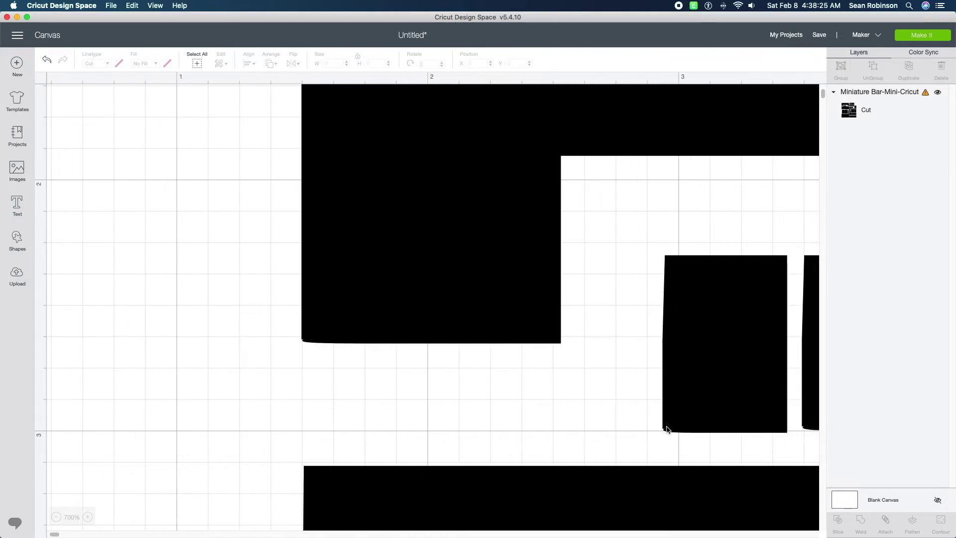
{"action": "scroll", "coordinate": [656, 422], "scroll_direction": "right", "scroll_amount": 7}
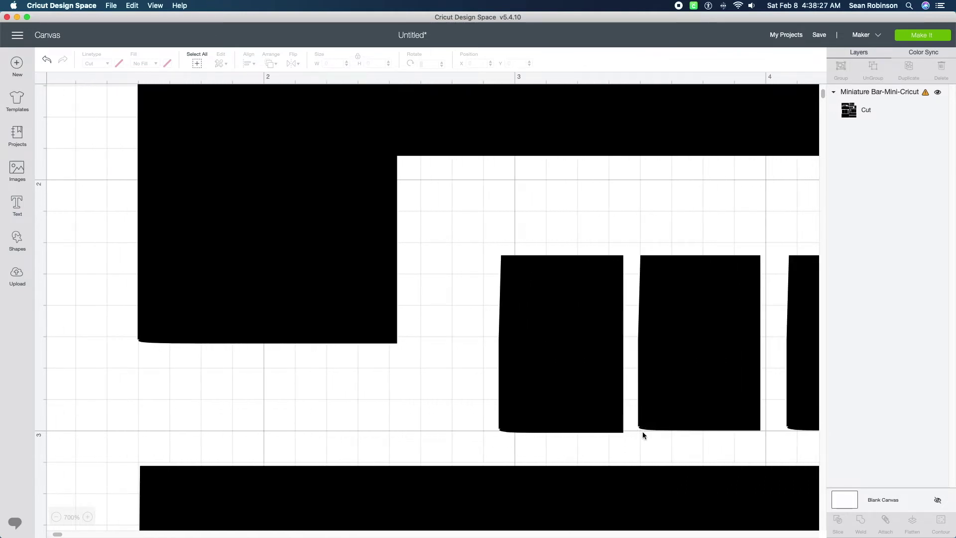
{"action": "scroll", "coordinate": [642, 431], "scroll_direction": "right", "scroll_amount": 5}
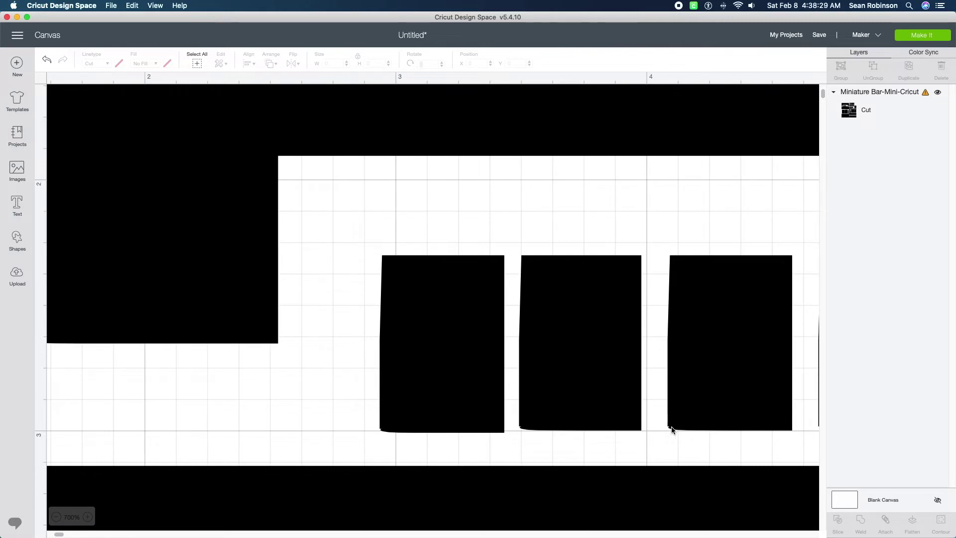
{"action": "scroll", "coordinate": [697, 432], "scroll_direction": "right", "scroll_amount": 9}
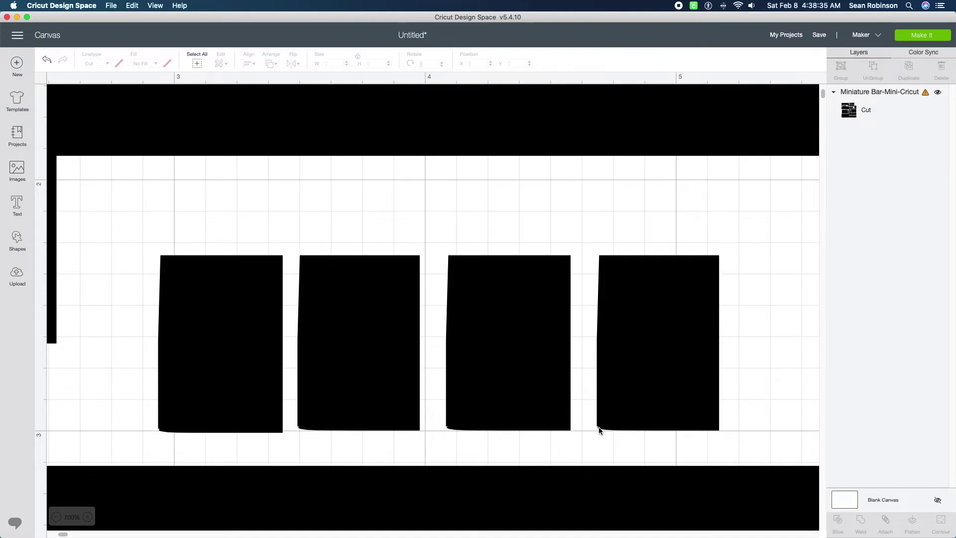
{"action": "scroll", "coordinate": [385, 337], "scroll_direction": "left", "scroll_amount": 12}
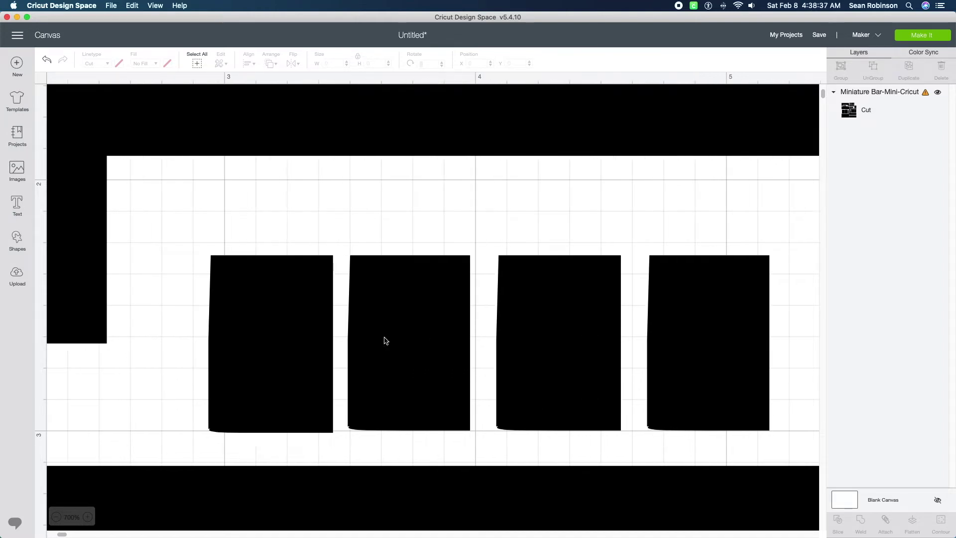
Place a 0.458" × 0.677" square over the first block, then re-show SketchUp's Dims layer.
{"action": "left_click", "coordinate": [17, 241]}
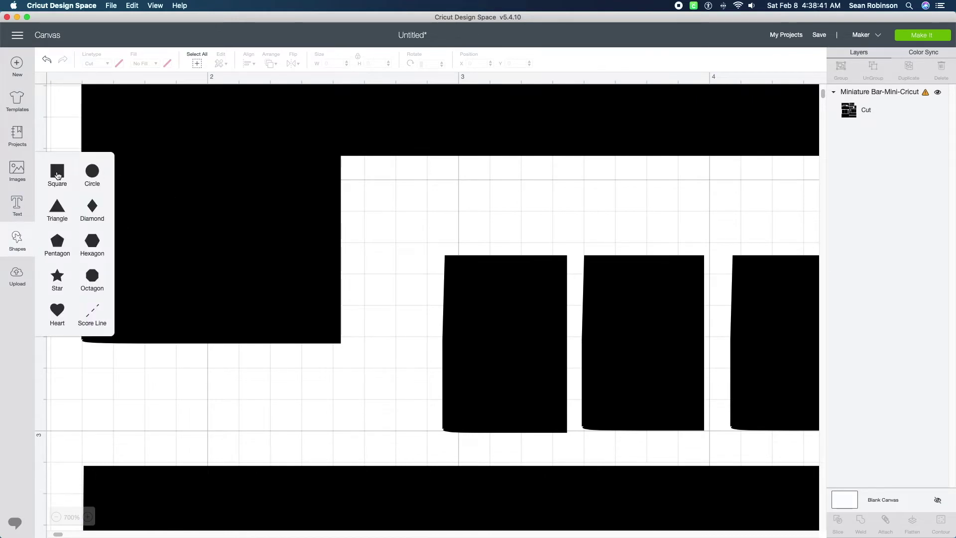
{"action": "left_click", "coordinate": [57, 172]}
{"action": "left_click_drag", "start_coordinate": [287, 262], "coordinate": [510, 288]}
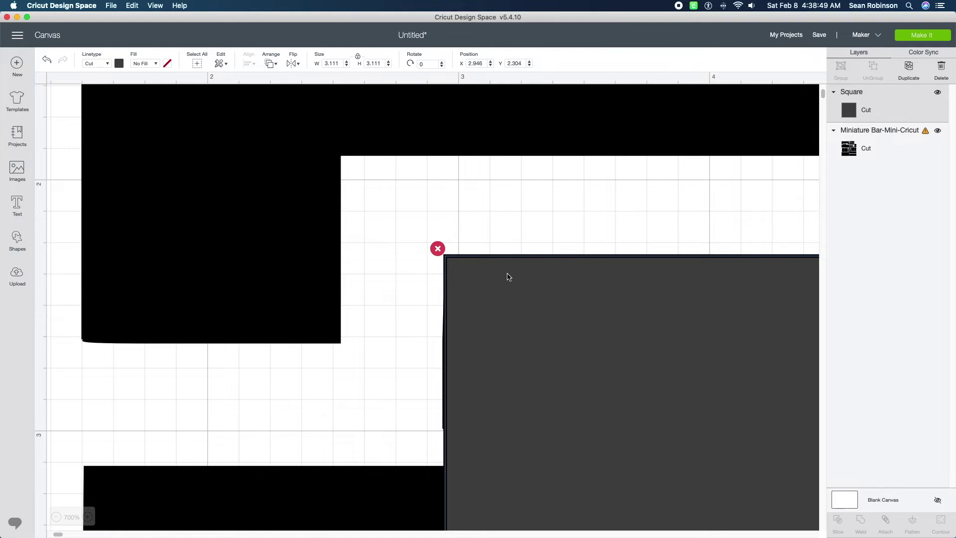
{"action": "double_click", "coordinate": [339, 64]}
{"action": "type", "text": ".458"}
{"action": "key", "text": "Tab"}
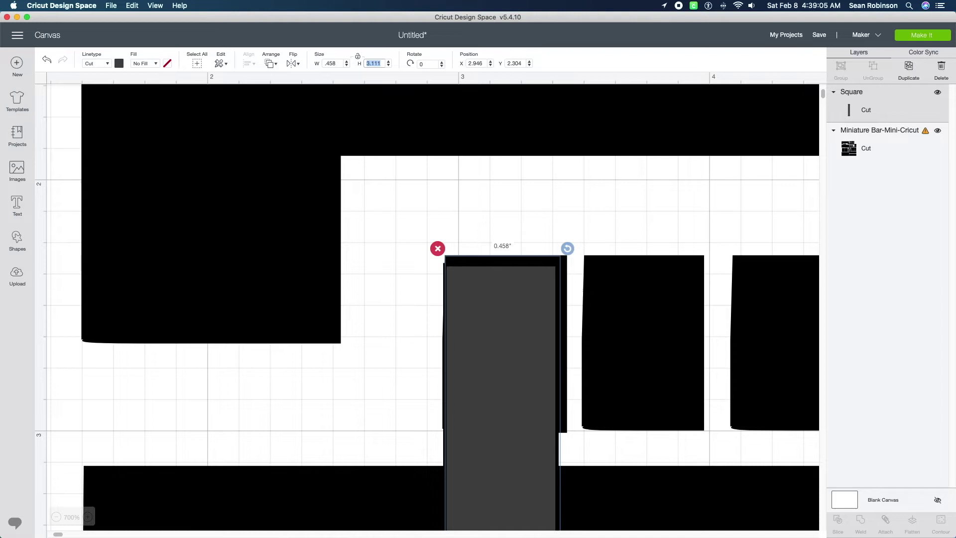
{"action": "type", "text": ".677"}
{"action": "key", "text": "Return"}
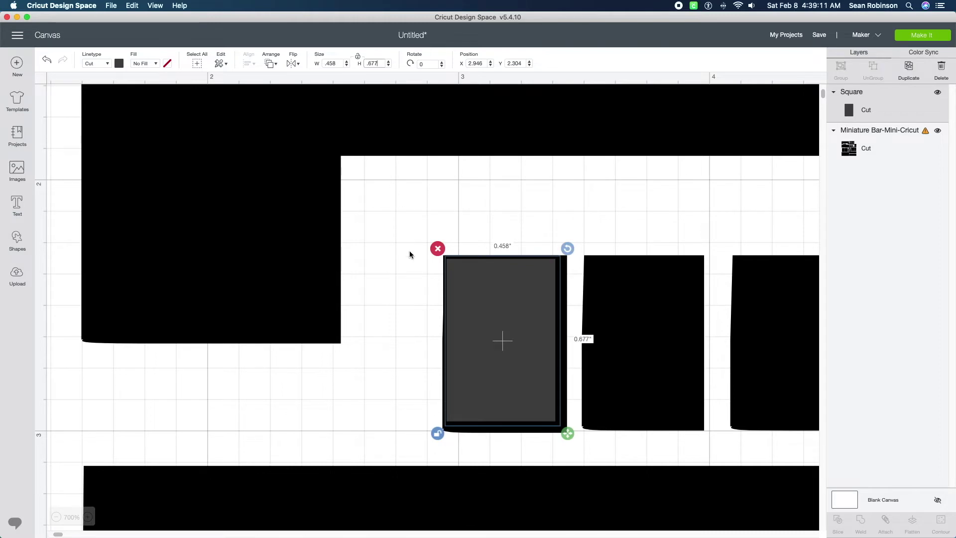
{"action": "key", "text": "super+Tab"}
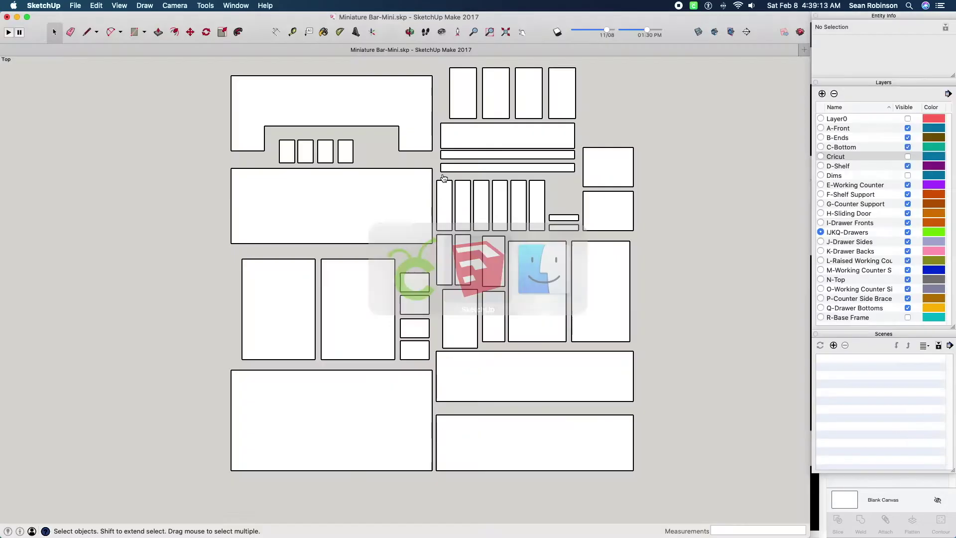
{"action": "left_click", "coordinate": [908, 175]}
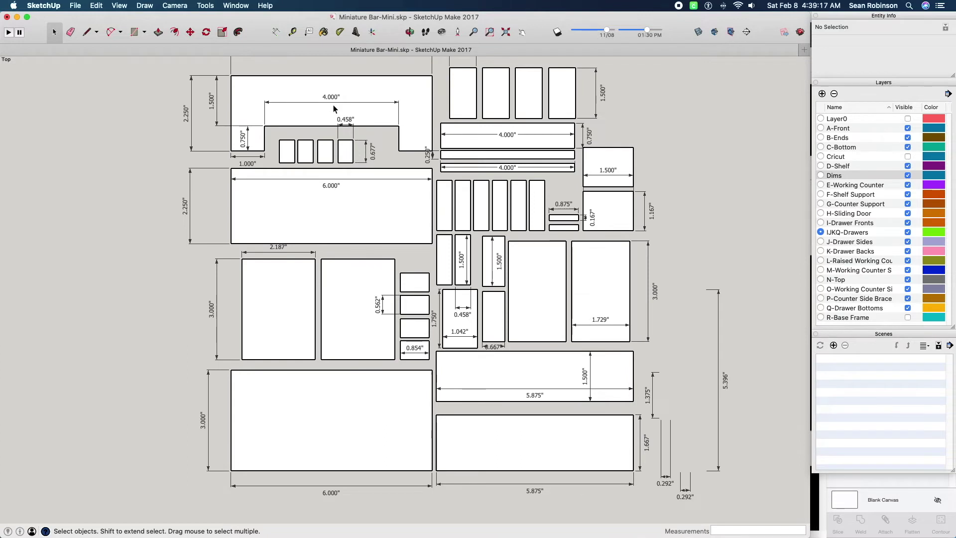
Align the first grey rectangle and duplicate it over the second small drawer piece.
{"action": "key", "text": "super+Tab"}
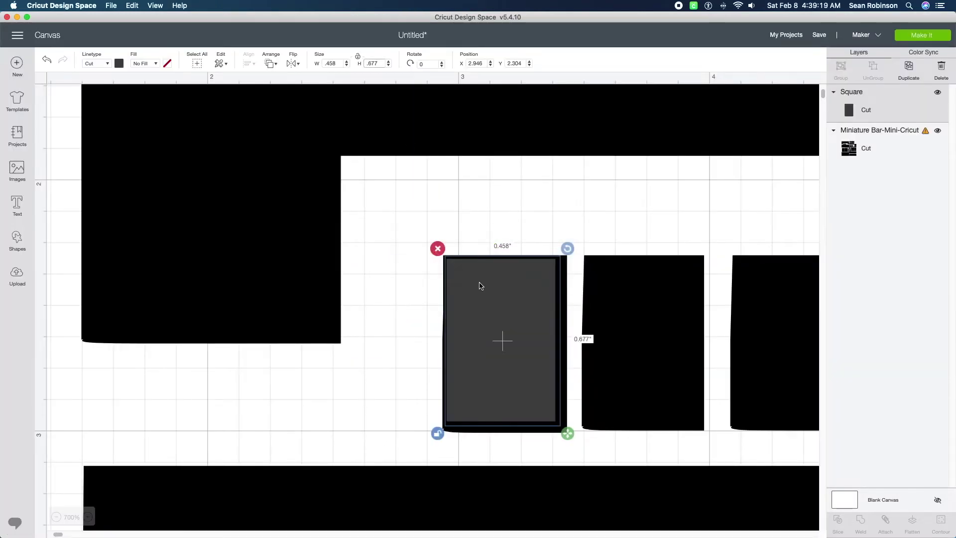
{"action": "left_click_drag", "start_coordinate": [486, 287], "coordinate": [489, 286]}
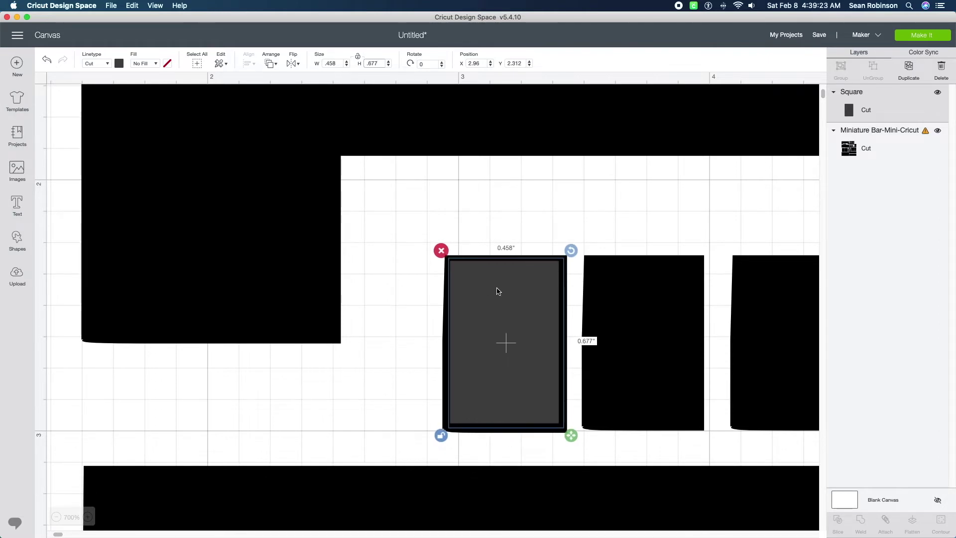
{"action": "scroll", "coordinate": [498, 292], "scroll_direction": "right", "scroll_amount": 10}
{"action": "right_click", "coordinate": [254, 298]}
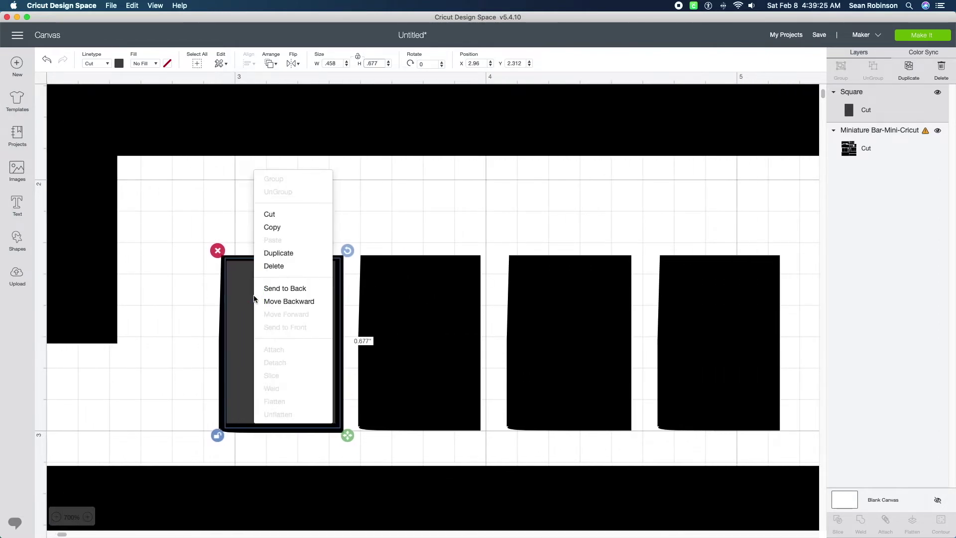
{"action": "left_click", "coordinate": [274, 254]}
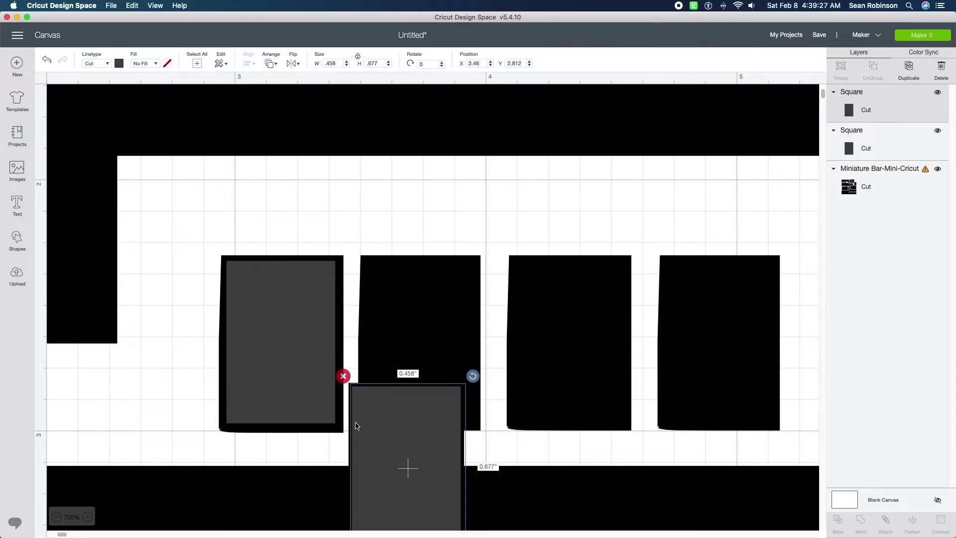
{"action": "left_click_drag", "start_coordinate": [360, 423], "coordinate": [370, 296]}
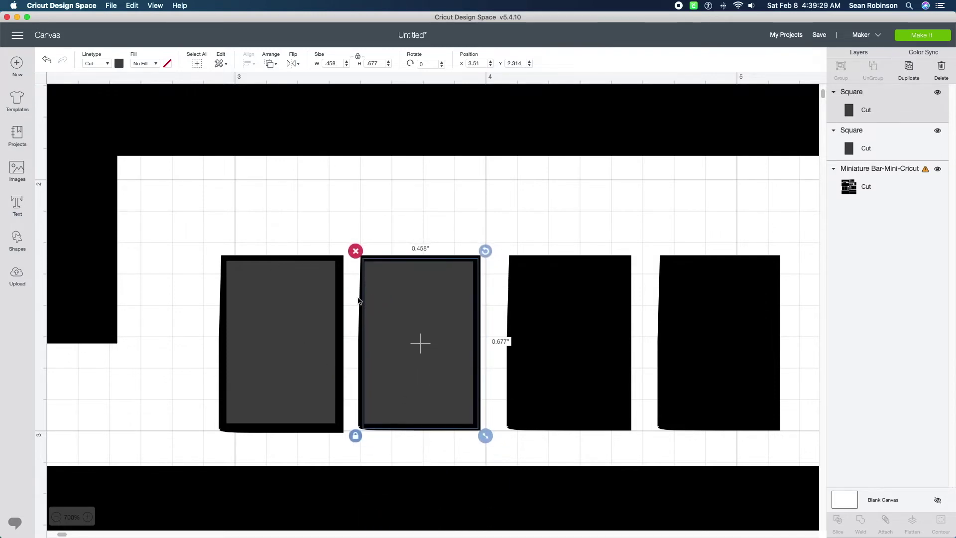
Duplicate both grey rectangles onto the two right drawer pieces, then zoom out to 100%.
{"action": "left_click", "coordinate": [301, 292], "text": "shift"}
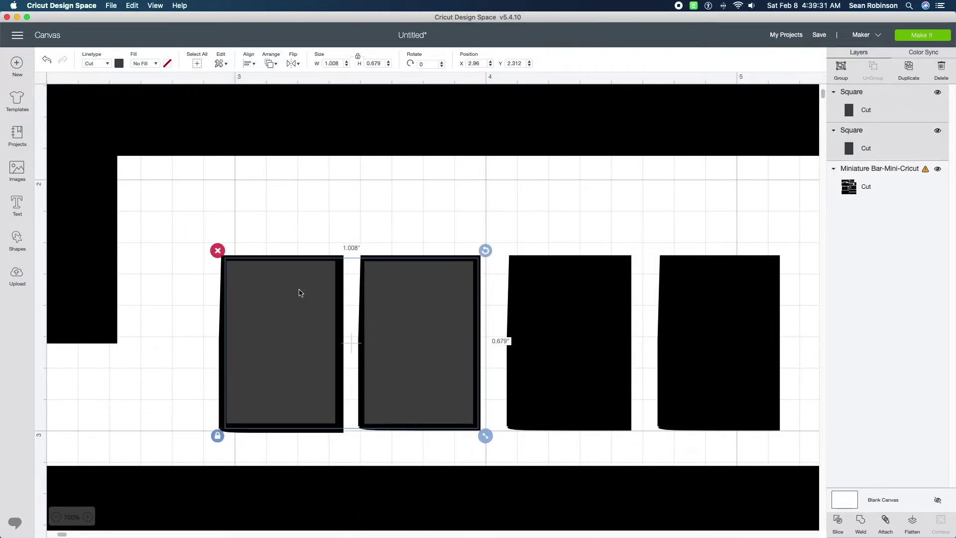
{"action": "right_click", "coordinate": [301, 292]}
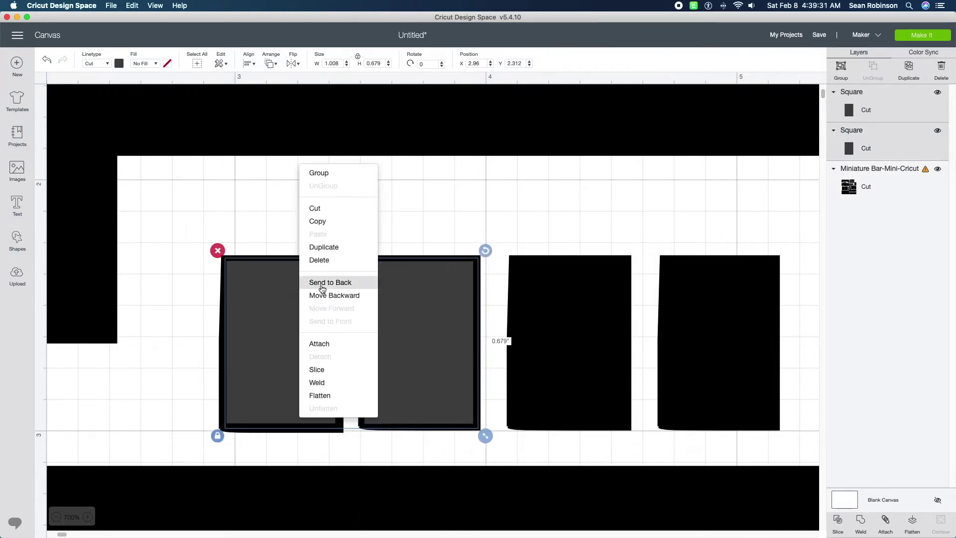
{"action": "left_click", "coordinate": [337, 251]}
{"action": "left_click_drag", "start_coordinate": [385, 439], "coordinate": [557, 315]}
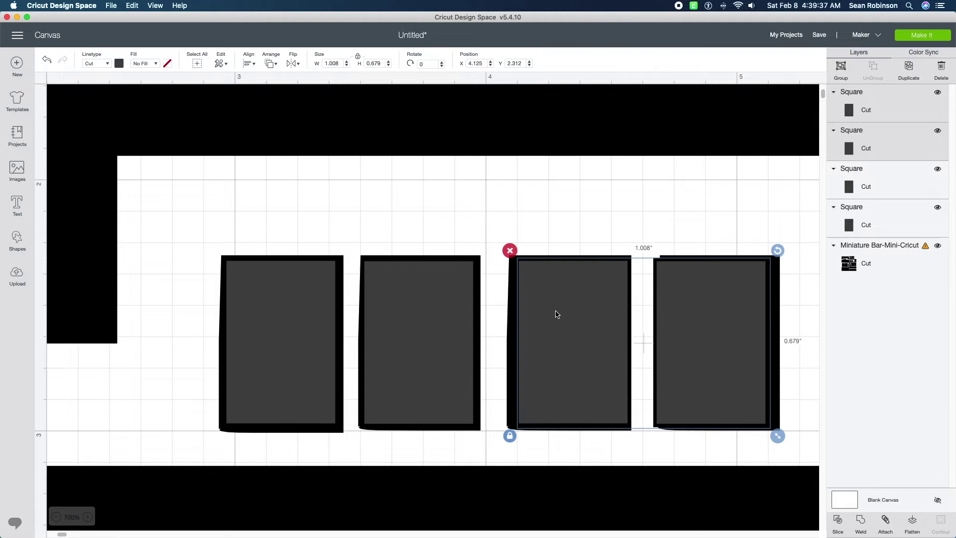
{"action": "scroll", "coordinate": [556, 313], "scroll_direction": "down", "scroll_amount": 1}
{"action": "scroll", "coordinate": [555, 279], "scroll_direction": "up", "scroll_amount": 5}
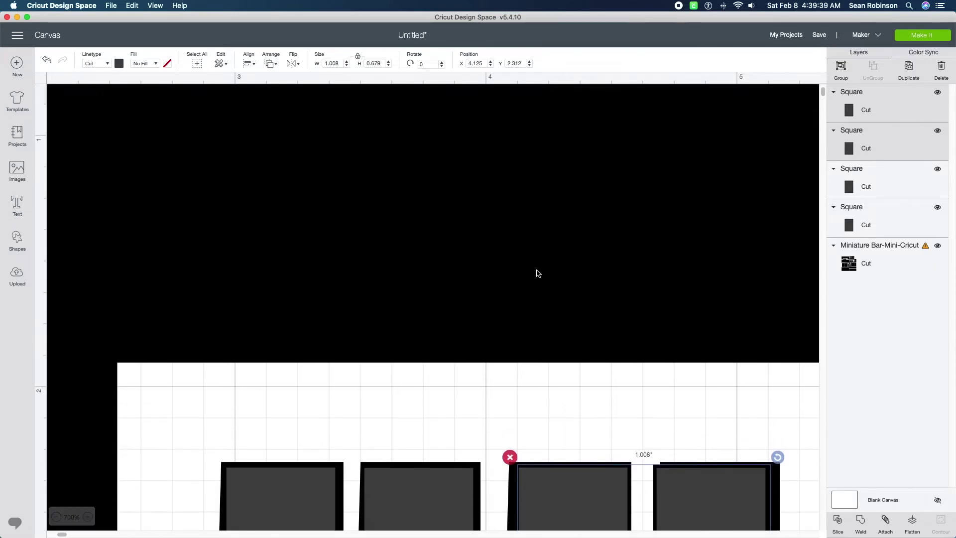
{"action": "left_click", "coordinate": [57, 517]}
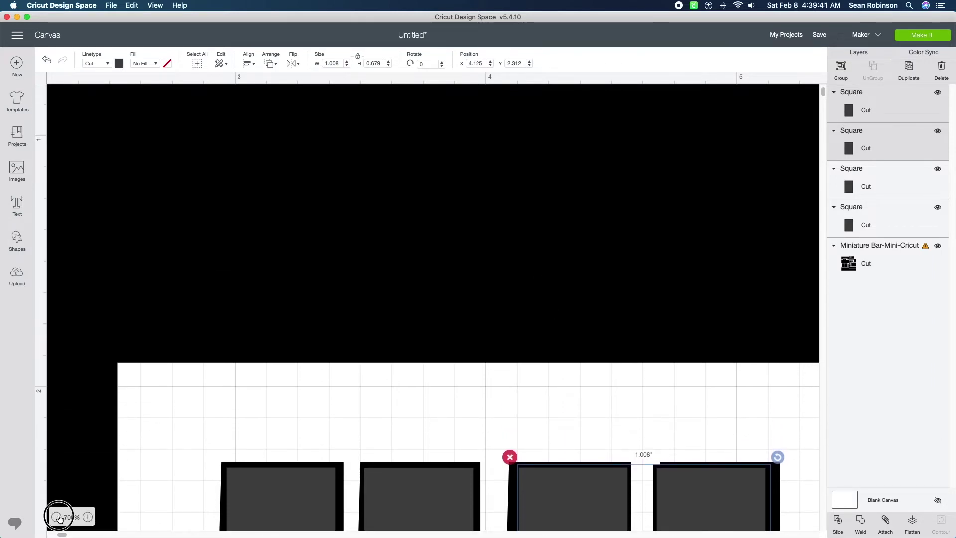
{"action": "left_click", "coordinate": [57, 517]}
{"action": "left_click", "coordinate": [56, 517]}
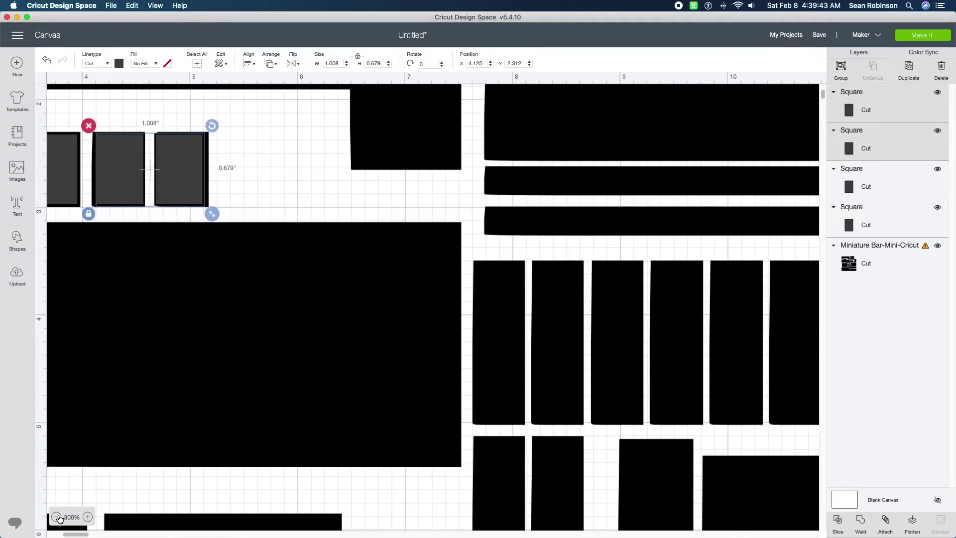
{"action": "left_click", "coordinate": [57, 517]}
{"action": "left_click", "coordinate": [57, 517]}
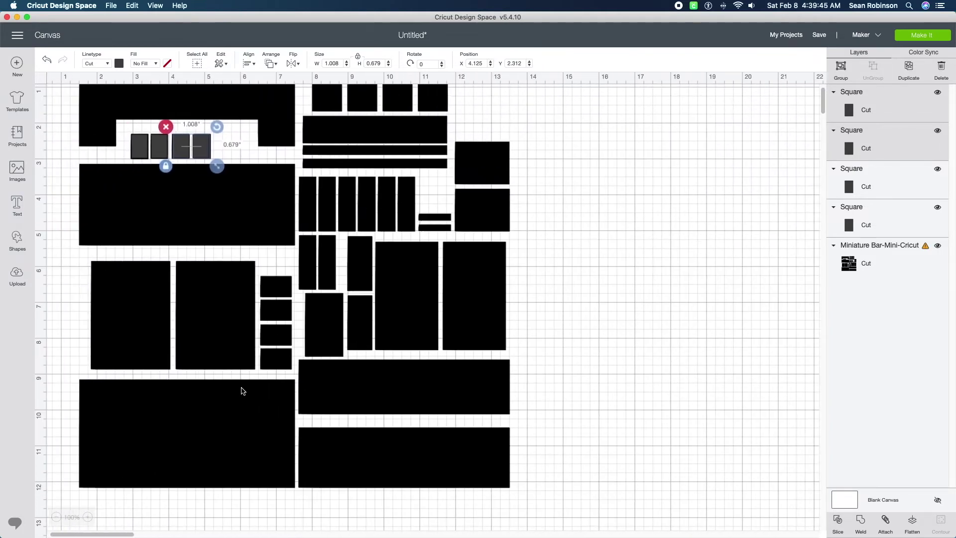
{"action": "scroll", "coordinate": [243, 391], "scroll_direction": "up", "scroll_amount": 2}
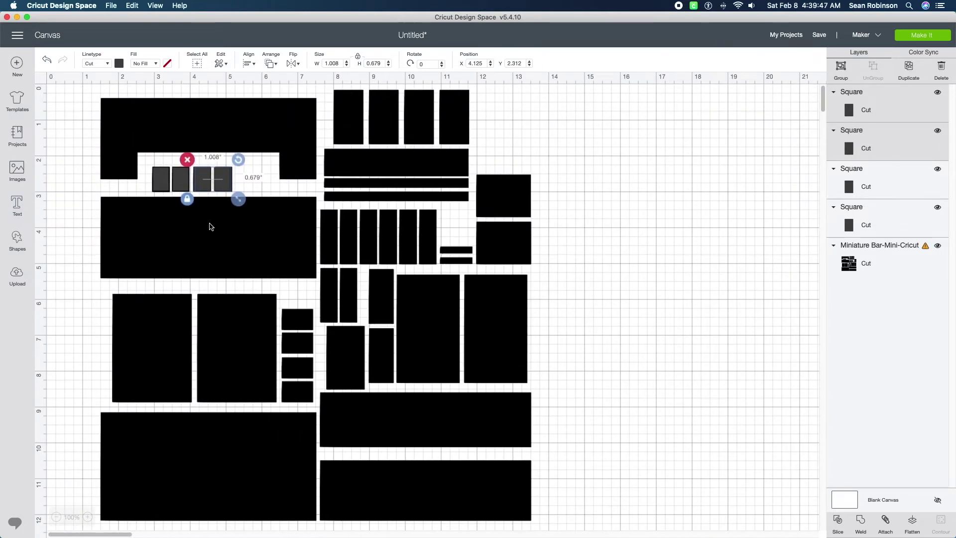
Add a new square and position it at X 16, Y 1 beside the parts layout.
{"action": "left_click", "coordinate": [269, 183]}
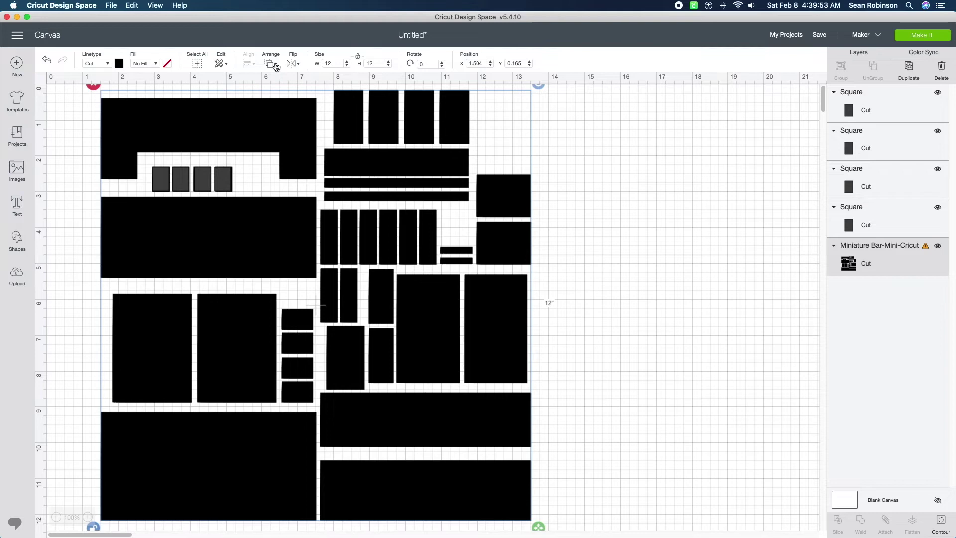
{"action": "left_click", "coordinate": [17, 240]}
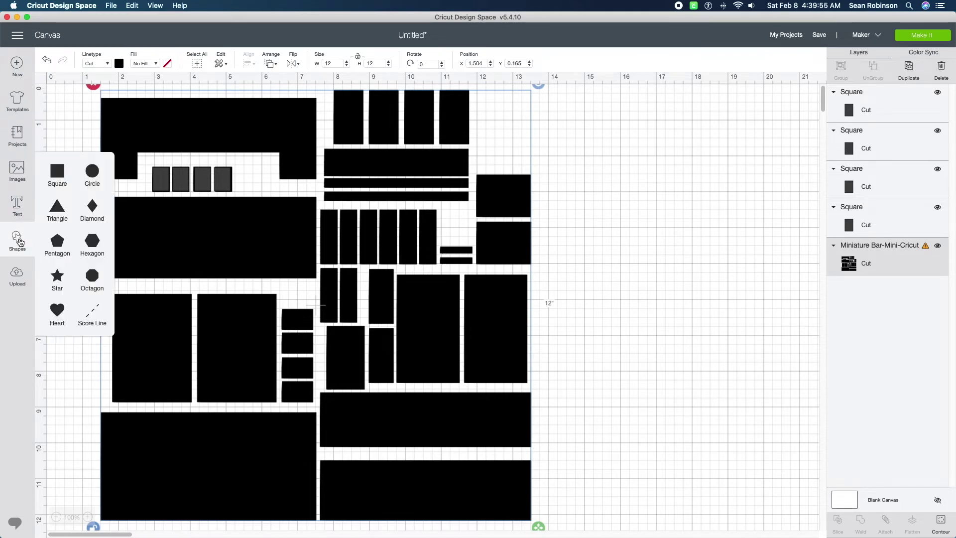
{"action": "left_click", "coordinate": [57, 180]}
{"action": "left_click_drag", "start_coordinate": [158, 217], "coordinate": [685, 203]}
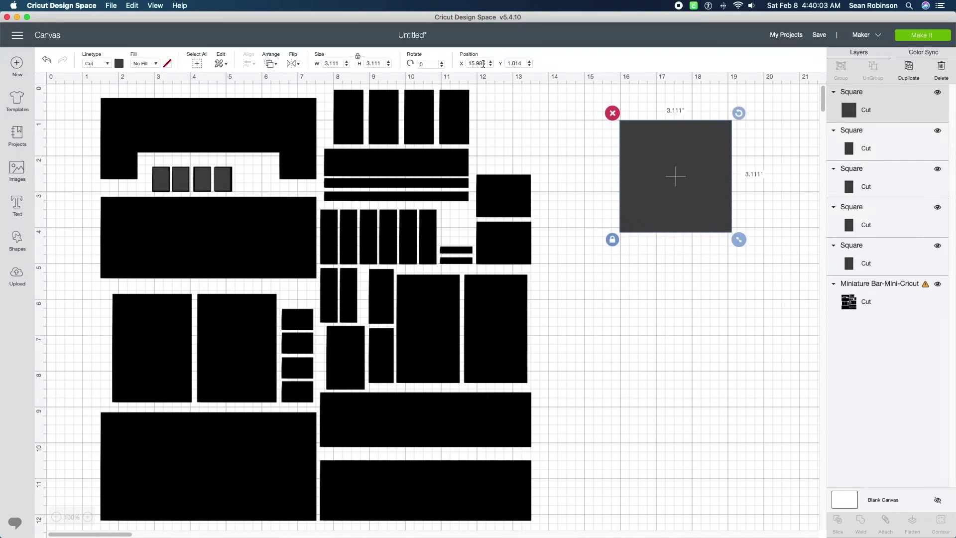
{"action": "left_click", "coordinate": [487, 63]}
{"action": "type", "text": "16"}
{"action": "key", "text": "Tab"}
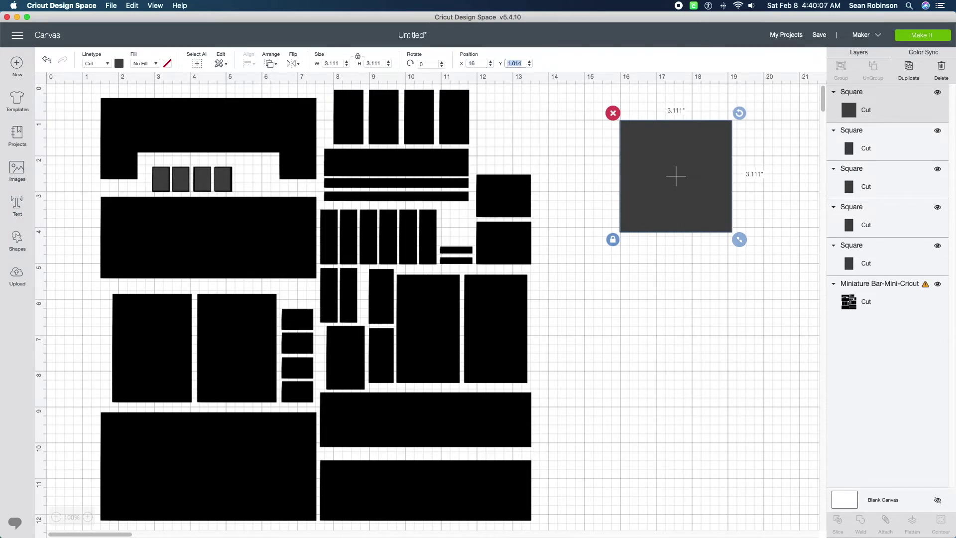
{"action": "type", "text": "1"}
{"action": "key", "text": "Return"}
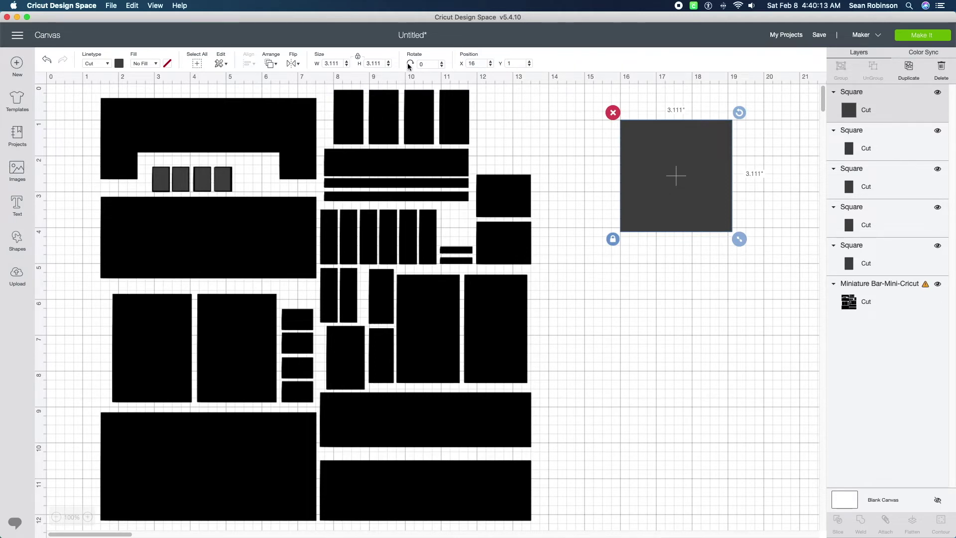
Unlock the square's proportions and resize it to 6 × 2.25 in.
{"action": "left_click", "coordinate": [358, 57]}
{"action": "left_click", "coordinate": [333, 63]}
{"action": "type", "text": "6"}
{"action": "key", "text": "Tab"}
{"action": "type", "text": "2"}
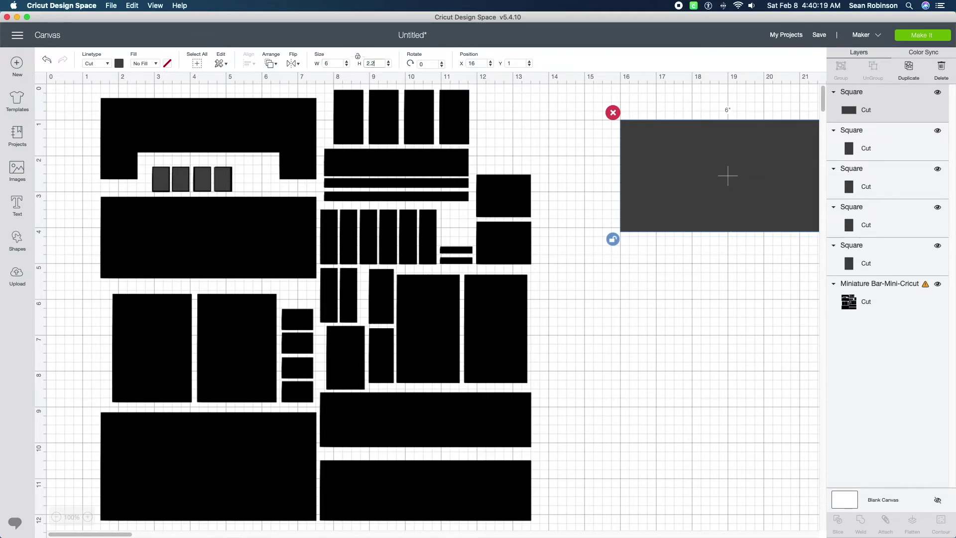
{"action": "type", "text": ".25"}
{"action": "key", "text": "Return"}
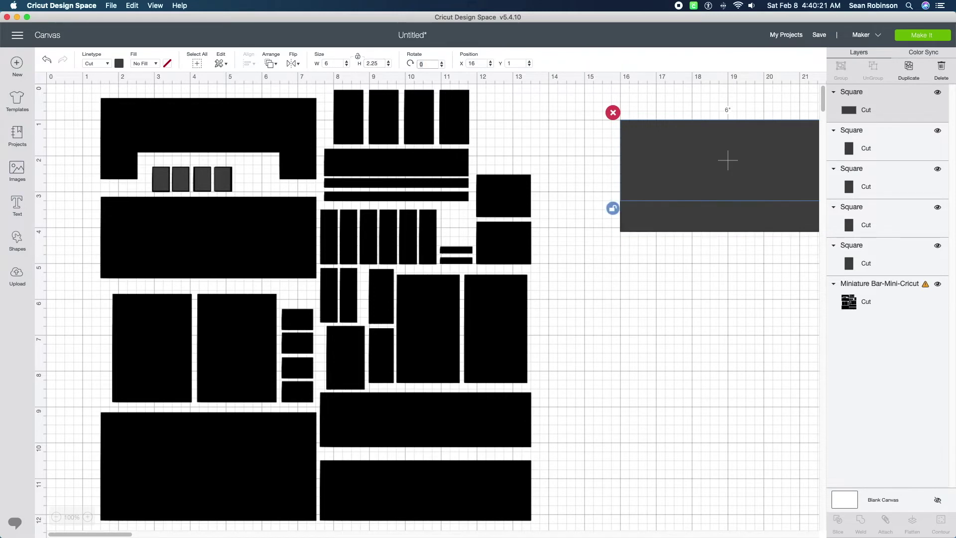
{"action": "scroll", "coordinate": [592, 240], "scroll_direction": "right", "scroll_amount": 2}
{"action": "scroll", "coordinate": [593, 239], "scroll_direction": "right", "scroll_amount": 5}
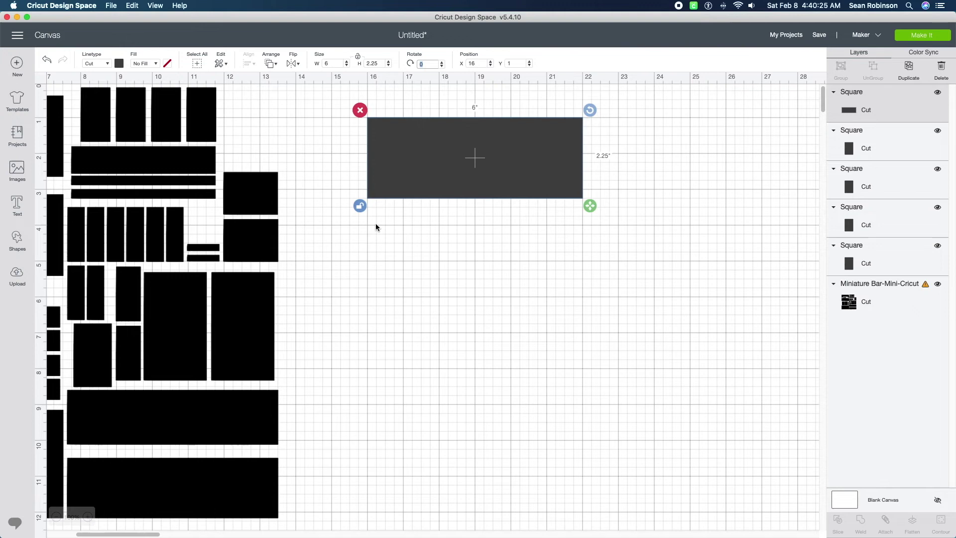
Add another square and move it below the 6 in rectangle.
{"action": "left_click", "coordinate": [17, 239]}
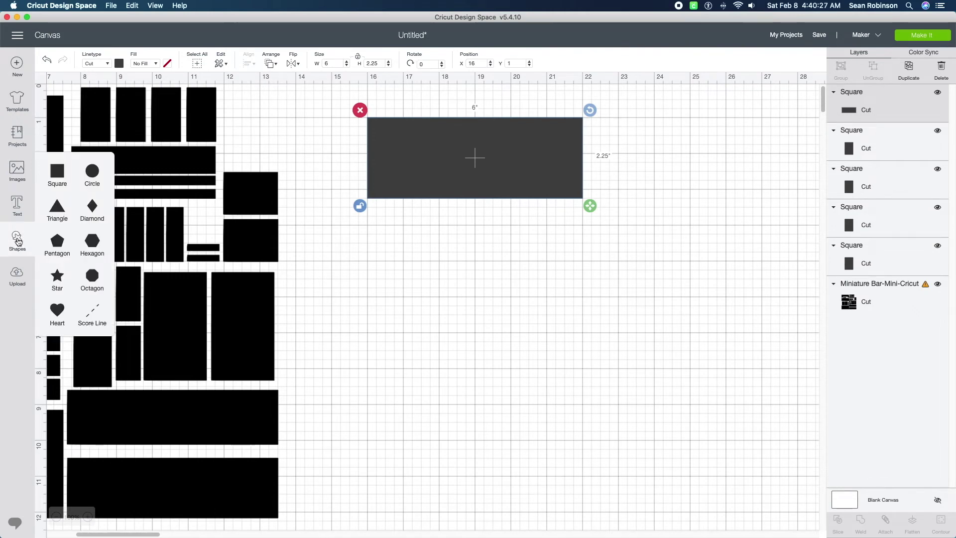
{"action": "left_click", "coordinate": [58, 173]}
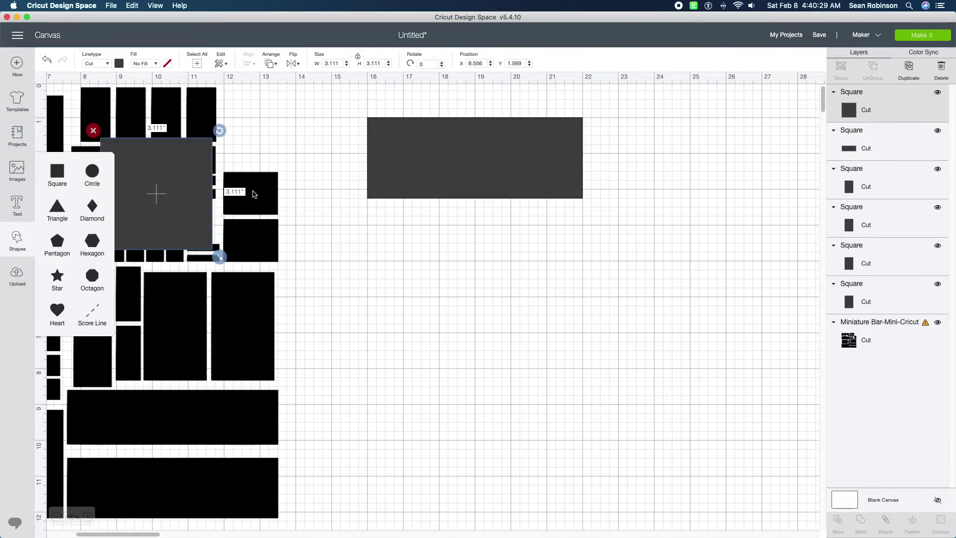
{"action": "left_click", "coordinate": [188, 162]}
{"action": "left_click_drag", "start_coordinate": [187, 162], "coordinate": [493, 257]}
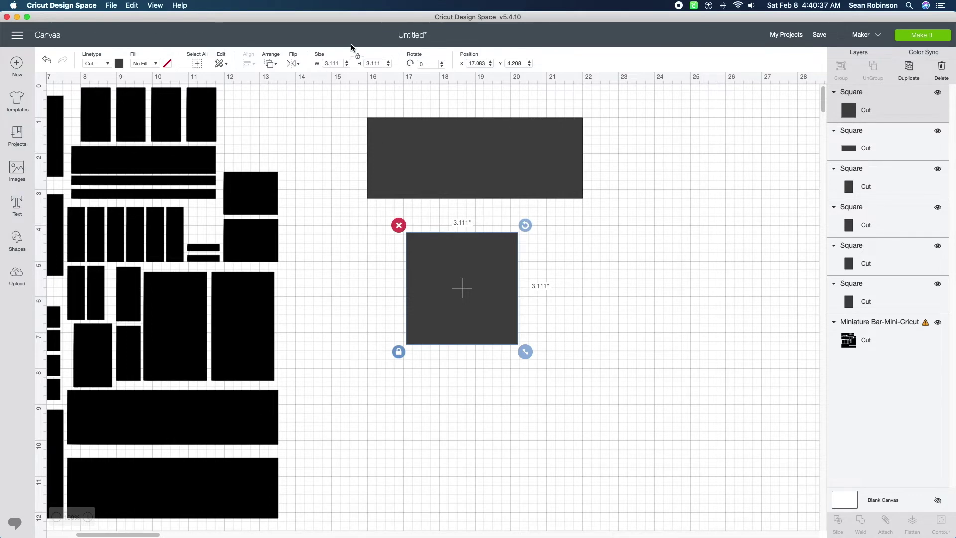
Unlock proportions, resize the new square to 4 × 0.75 in, and nudge it closer underneath.
{"action": "left_click", "coordinate": [358, 57]}
{"action": "left_click", "coordinate": [333, 64]}
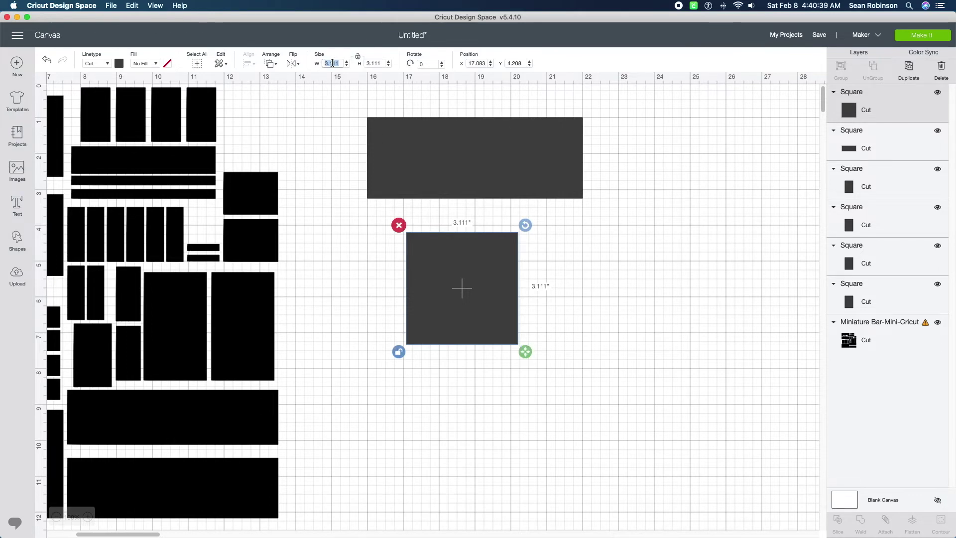
{"action": "type", "text": "4"}
{"action": "key", "text": "Tab"}
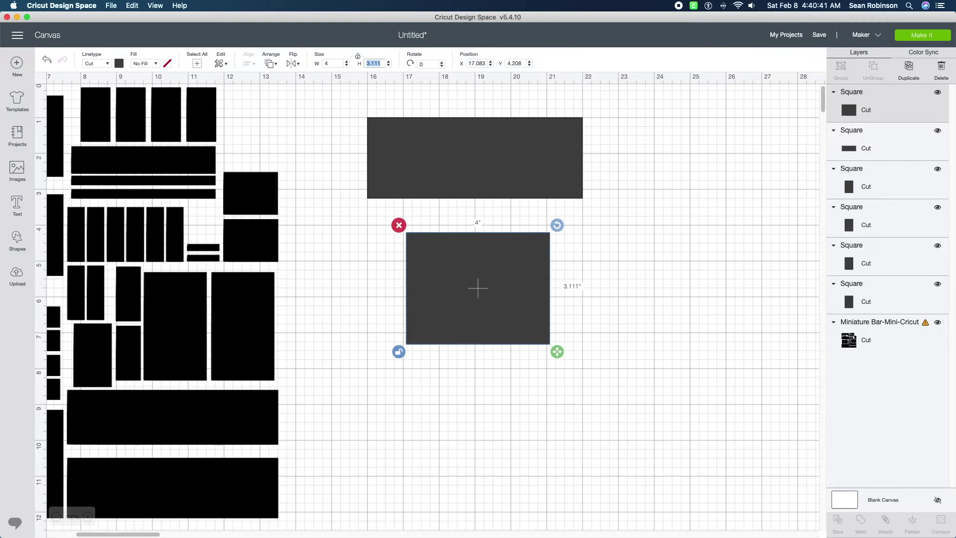
{"action": "key", "text": "BackSpace"}
{"action": "key", "text": "Tab"}
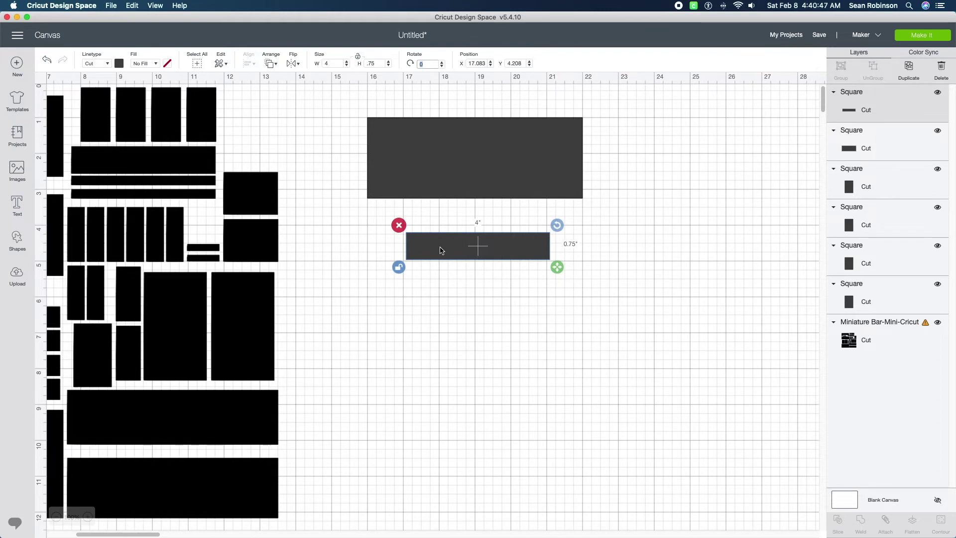
{"action": "left_click_drag", "start_coordinate": [451, 256], "coordinate": [442, 280]}
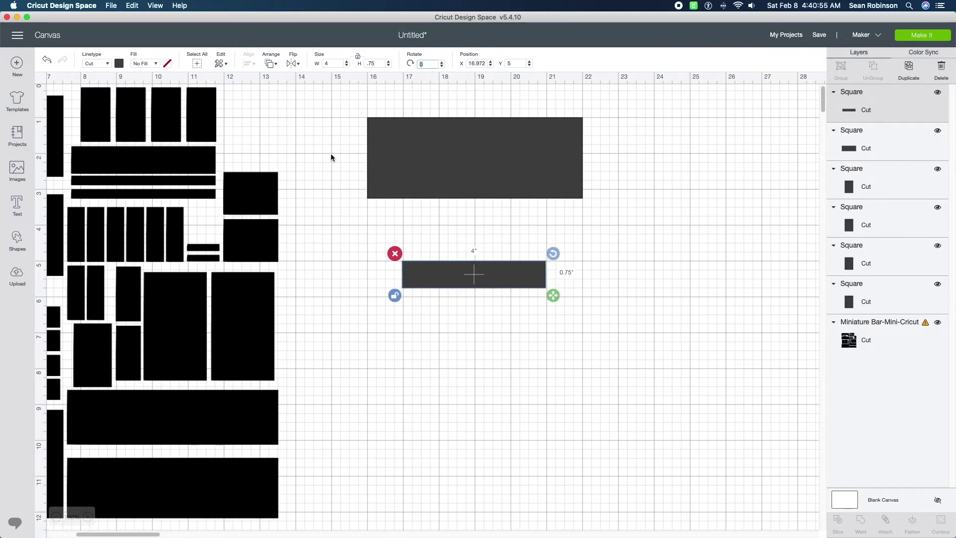
After checking SketchUp dimensions, position the thin rectangle at Y 2.5, X 17, centred under the 6 in one.
{"action": "key", "text": "super+Tab"}
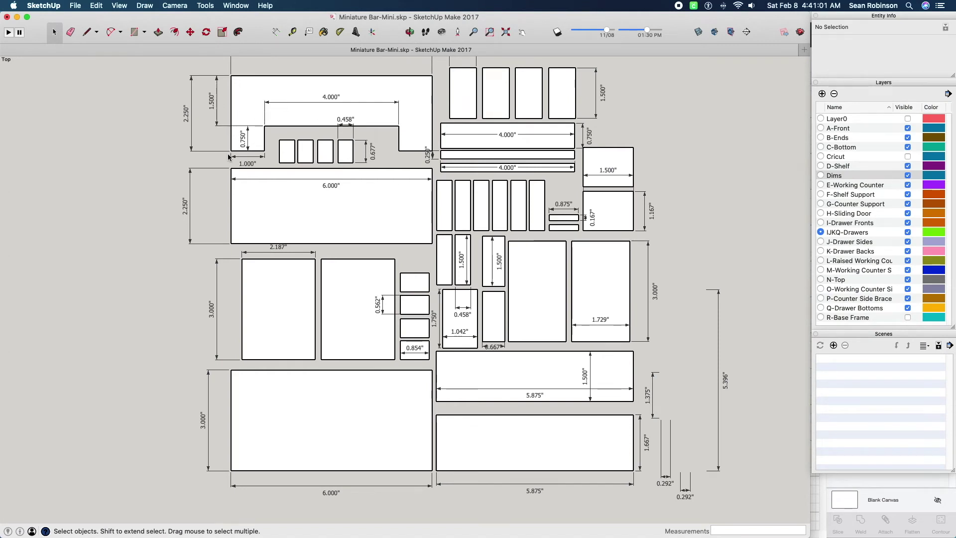
{"action": "key", "text": "super+Tab"}
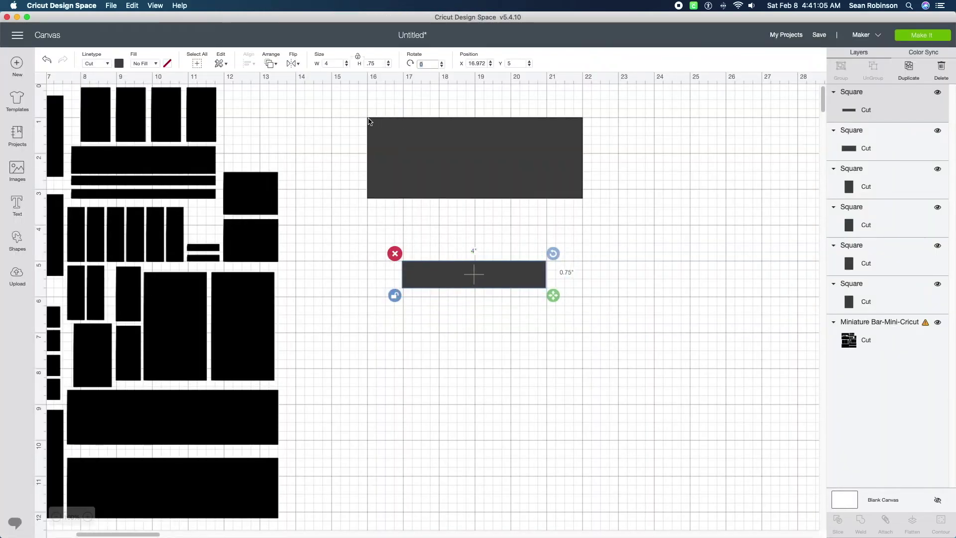
{"action": "left_click", "coordinate": [428, 274]}
{"action": "left_click", "coordinate": [516, 62]}
{"action": "type", "text": "2.5"}
{"action": "key", "text": "Return"}
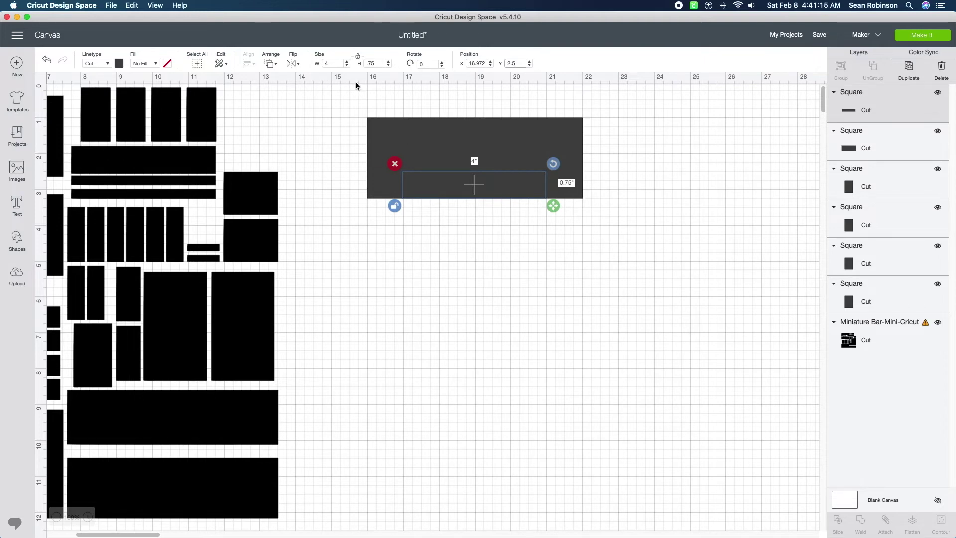
{"action": "left_click", "coordinate": [478, 63]}
{"action": "type", "text": "17"}
{"action": "key", "text": "Return"}
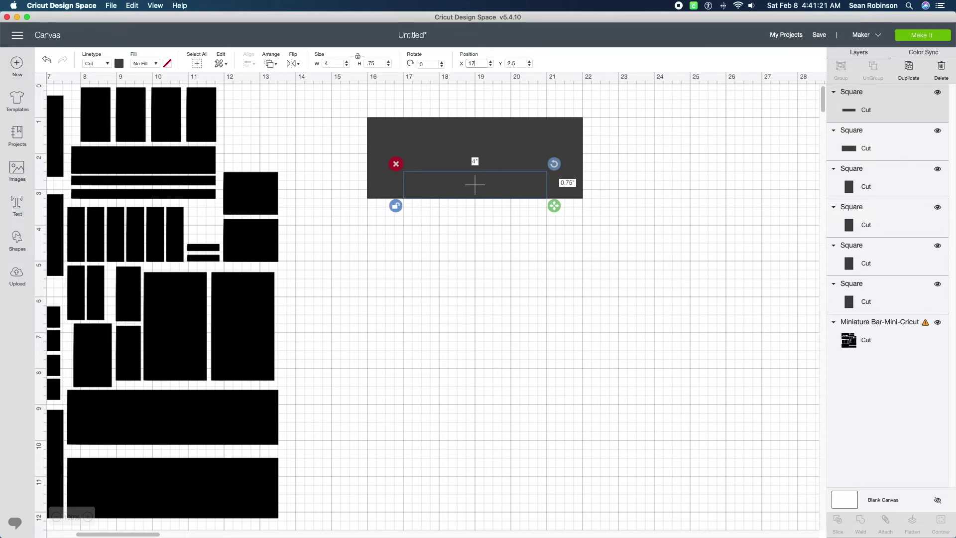
{"action": "left_click", "coordinate": [583, 232]}
Slice the 4 × 0.75 in rectangle from the 6 in one and delete the leftover inner pieces.
{"action": "left_click_drag", "start_coordinate": [589, 222], "coordinate": [436, 146]}
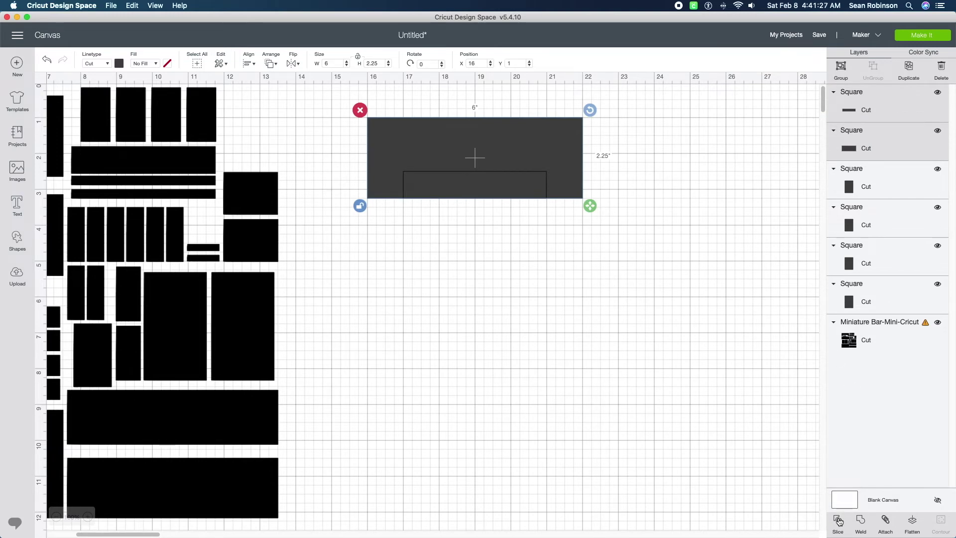
{"action": "left_click", "coordinate": [839, 521]}
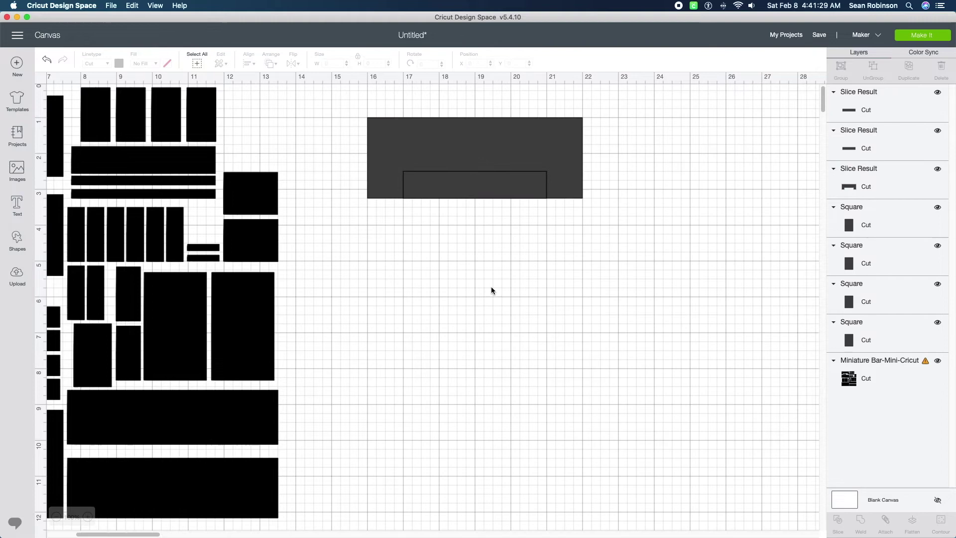
{"action": "left_click", "coordinate": [468, 187]}
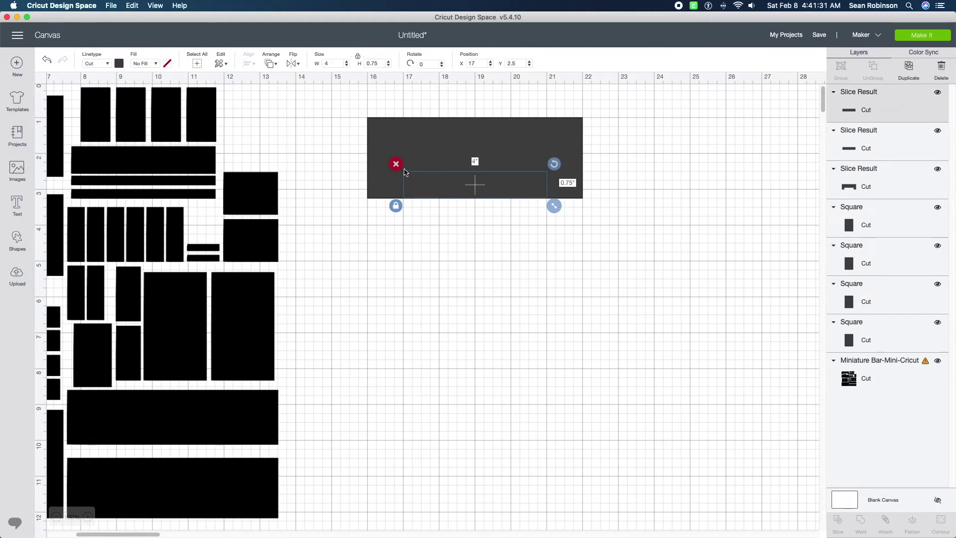
{"action": "left_click", "coordinate": [396, 163]}
{"action": "left_click", "coordinate": [425, 185]}
{"action": "left_click", "coordinate": [396, 164]}
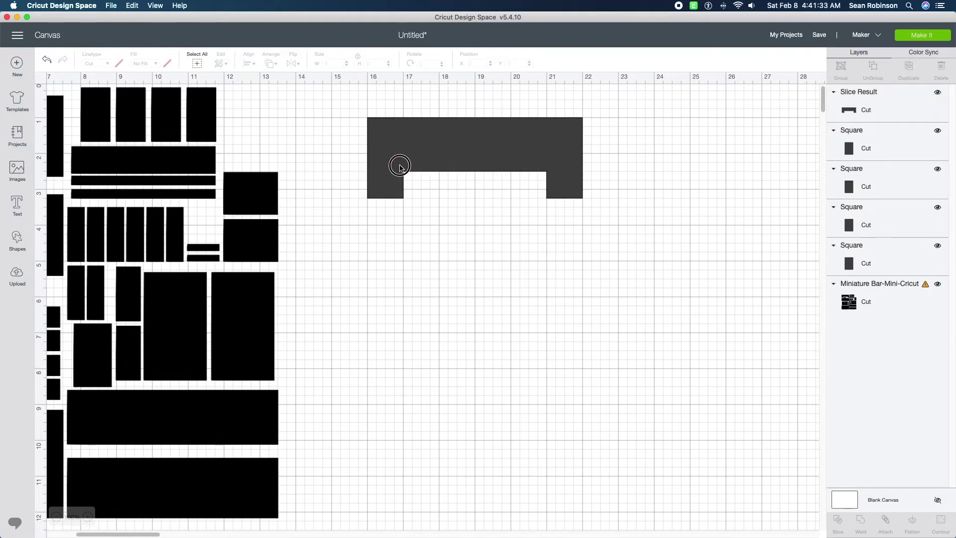
Move the notched panel to the top-left, hide the Miniature Bar-Mini-Cricut image, and go to Projects.
{"action": "left_click", "coordinate": [468, 150]}
{"action": "scroll", "coordinate": [536, 277], "scroll_direction": "left", "scroll_amount": 5}
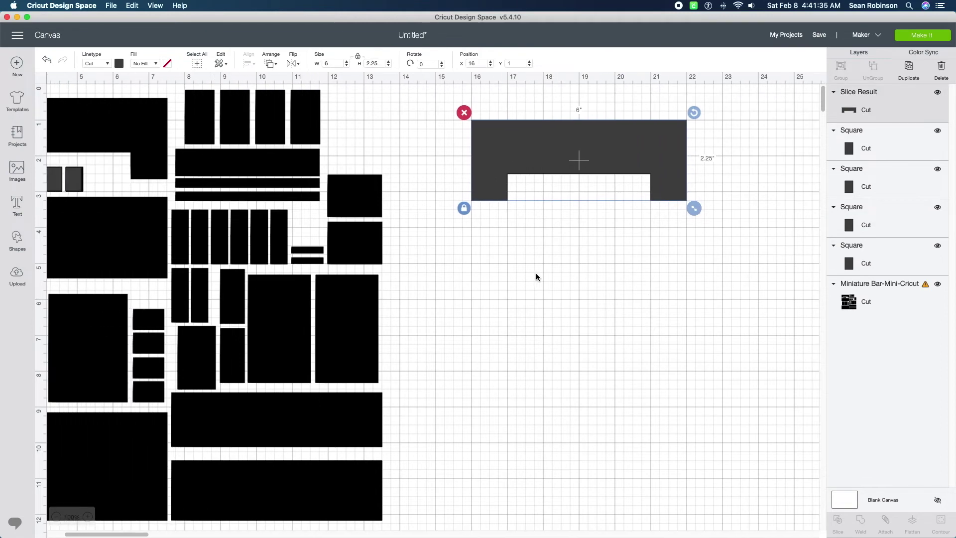
{"action": "left_click", "coordinate": [600, 153]}
{"action": "left_click_drag", "start_coordinate": [600, 154], "coordinate": [52, 137]}
{"action": "scroll", "coordinate": [171, 205], "scroll_direction": "left", "scroll_amount": 3}
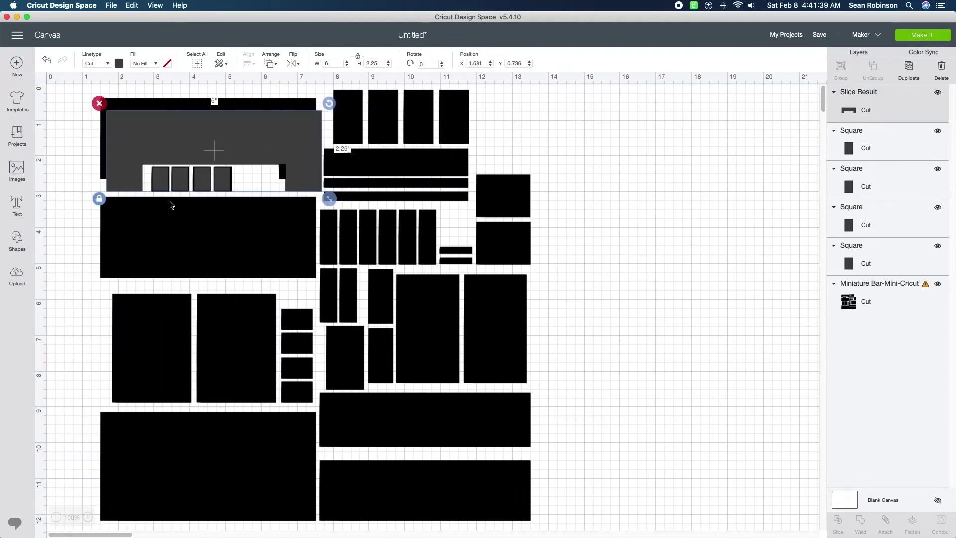
{"action": "left_click_drag", "start_coordinate": [175, 128], "coordinate": [166, 123]}
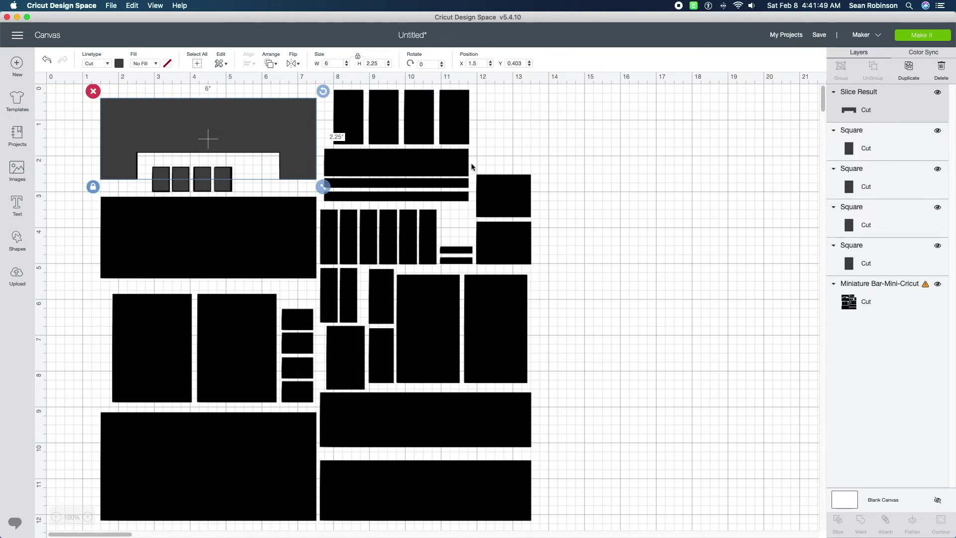
{"action": "left_click", "coordinate": [939, 285]}
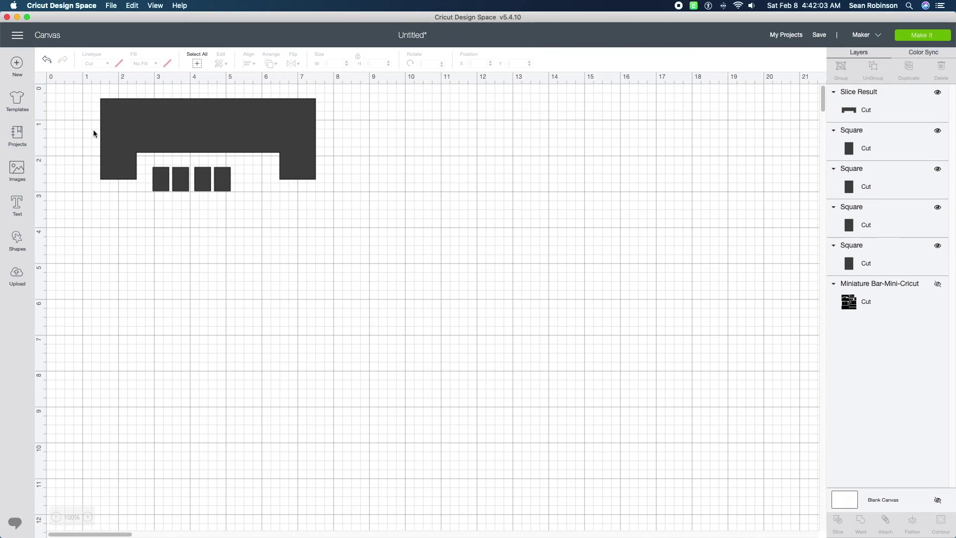
{"action": "left_click", "coordinate": [20, 134]}
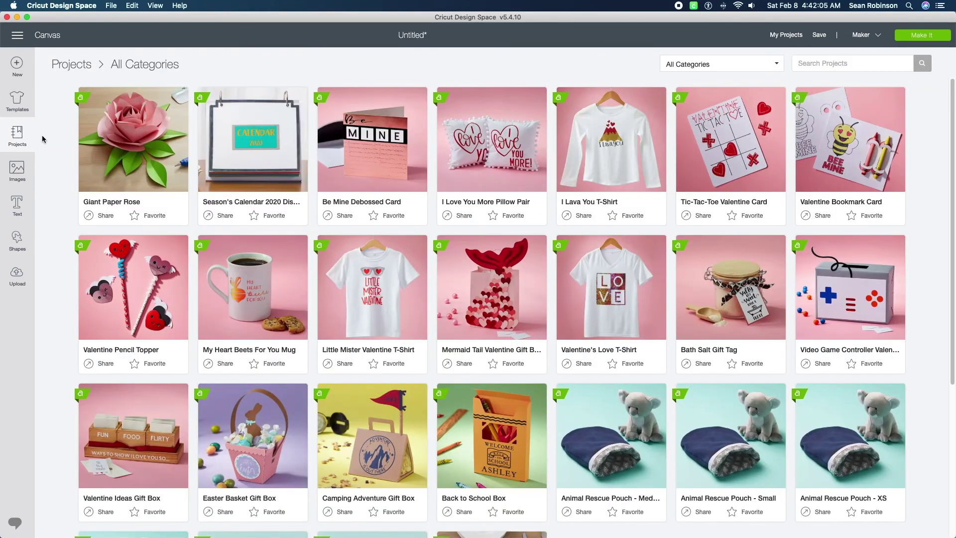
Load Miniature Bar Cutsheet from My Projects, replacing the unsaved design on the canvas.
{"action": "left_click", "coordinate": [785, 34]}
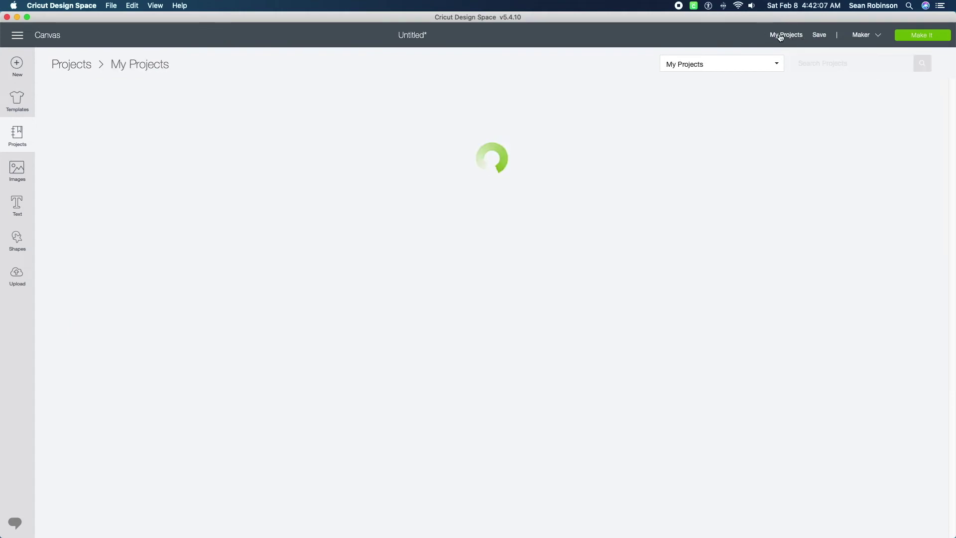
{"action": "left_click", "coordinate": [132, 161]}
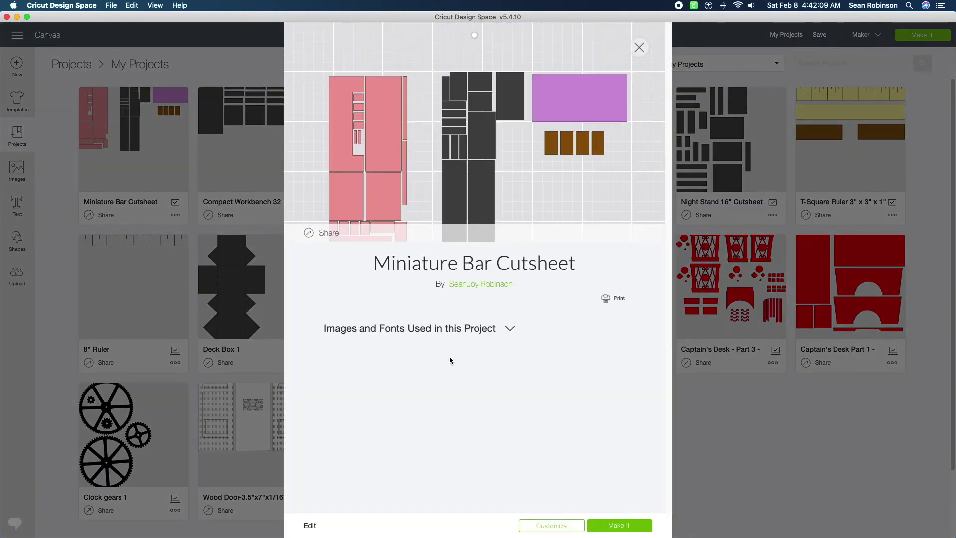
{"action": "left_click", "coordinate": [551, 526]}
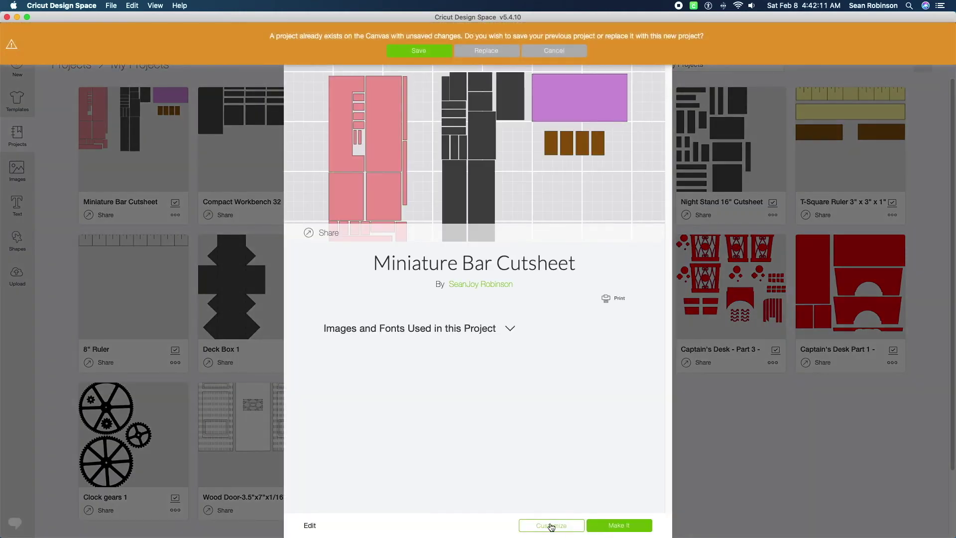
{"action": "left_click", "coordinate": [486, 50]}
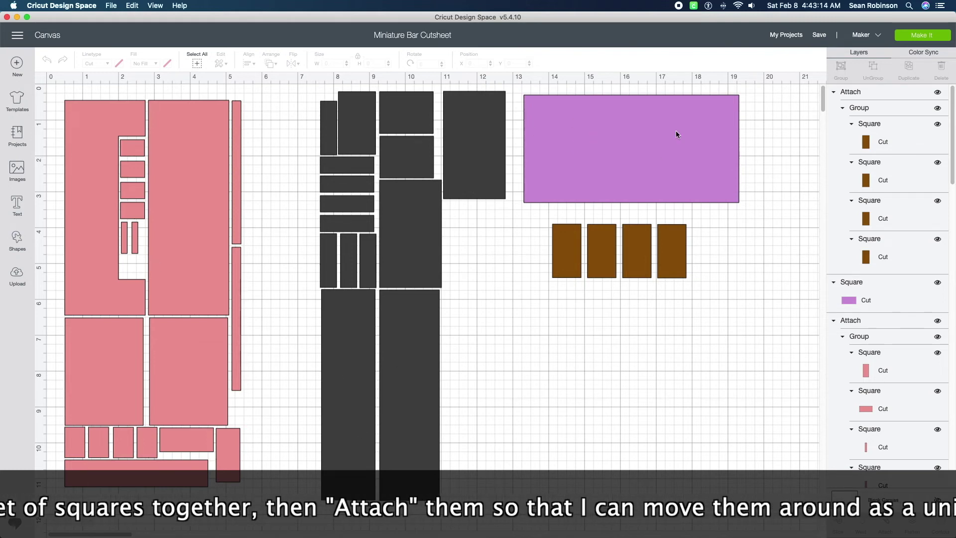
Select the purple rectangle, then the four brown rectangles to inspect their 3.751 × 1.509 in group.
{"action": "left_click", "coordinate": [627, 146]}
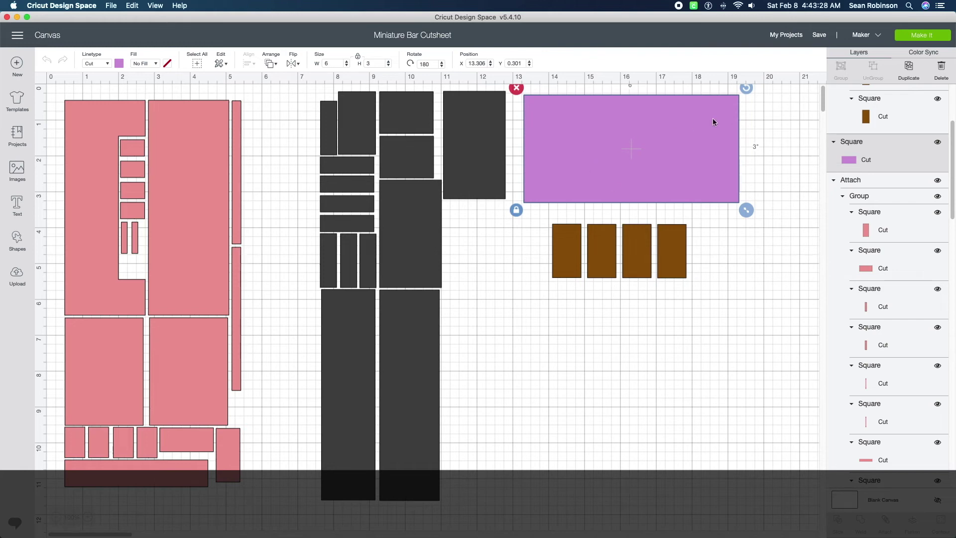
{"action": "left_click_drag", "start_coordinate": [712, 247], "coordinate": [546, 248]}
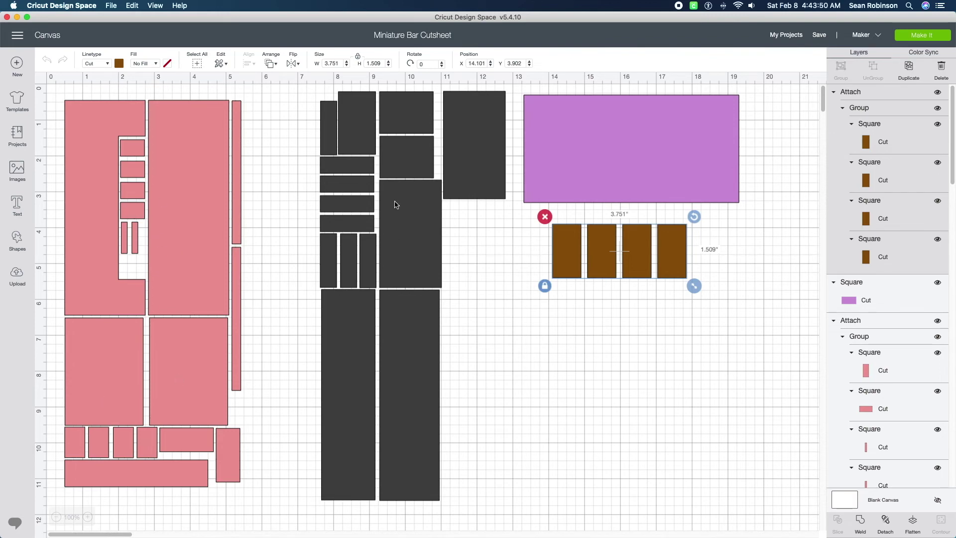
Send the cutsheet to mat preparation and shift the pieces right on mats 1 and 2.
{"action": "left_click", "coordinate": [923, 35]}
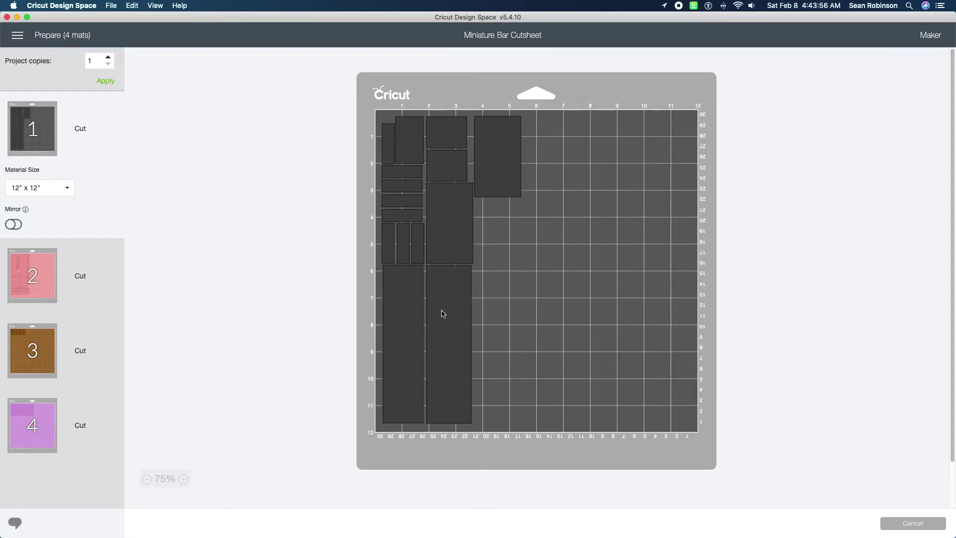
{"action": "left_click", "coordinate": [451, 225]}
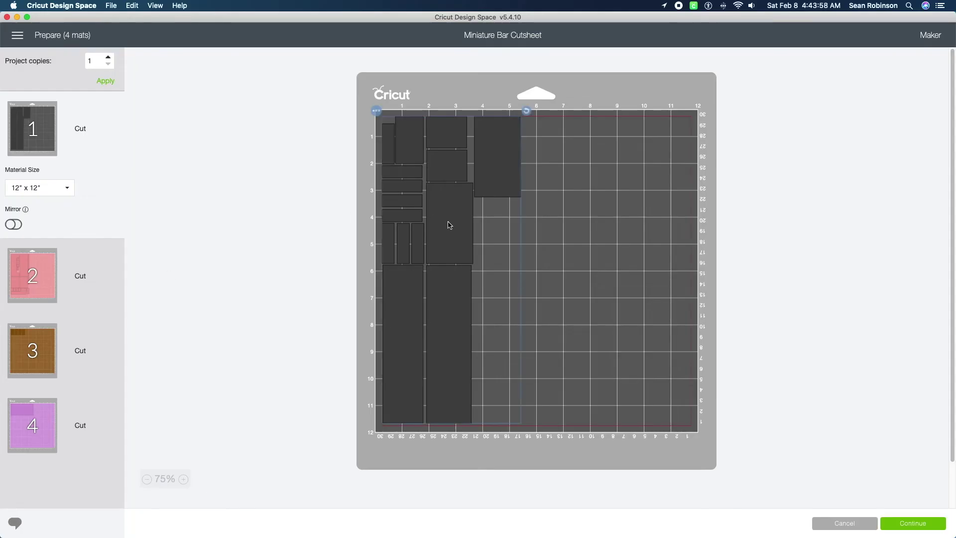
{"action": "left_click_drag", "start_coordinate": [448, 225], "coordinate": [531, 225]}
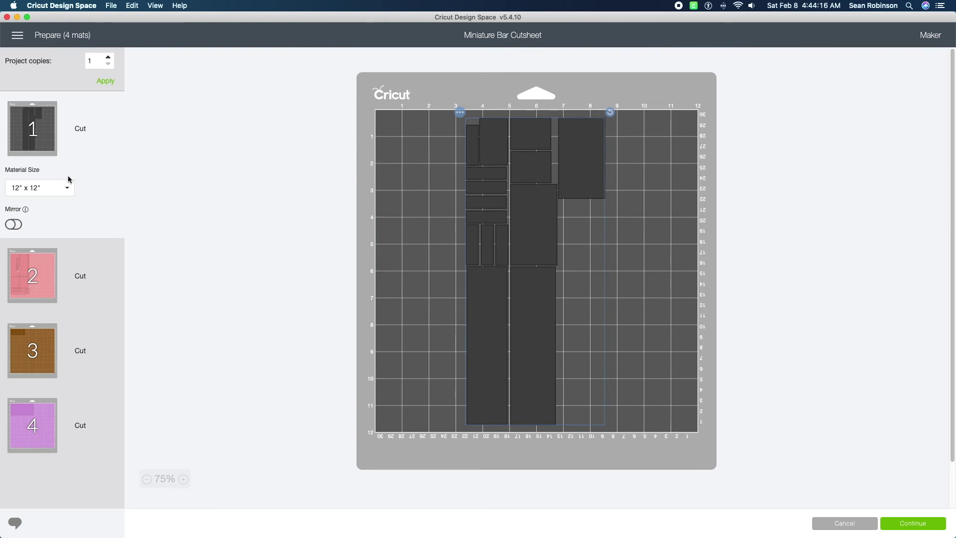
{"action": "left_click", "coordinate": [92, 280]}
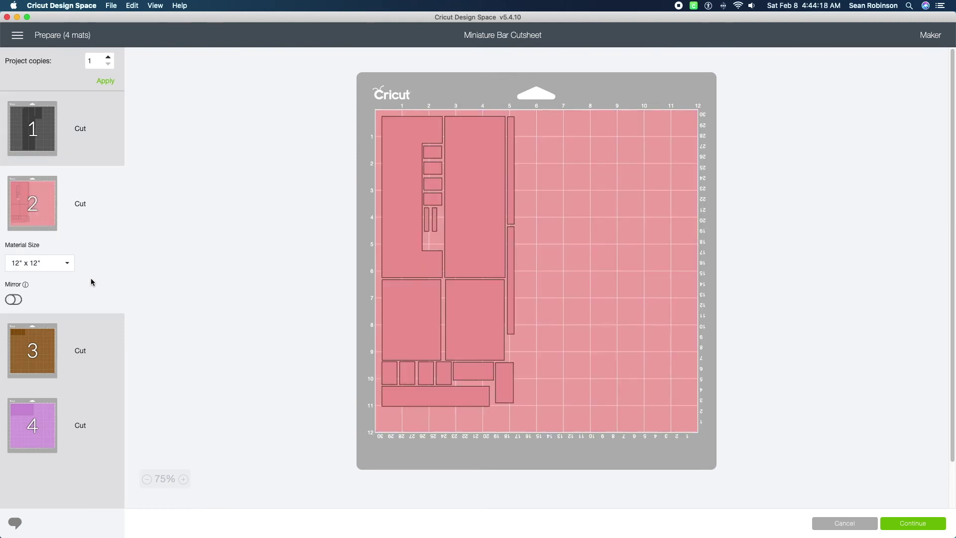
{"action": "left_click_drag", "start_coordinate": [473, 168], "coordinate": [560, 170]}
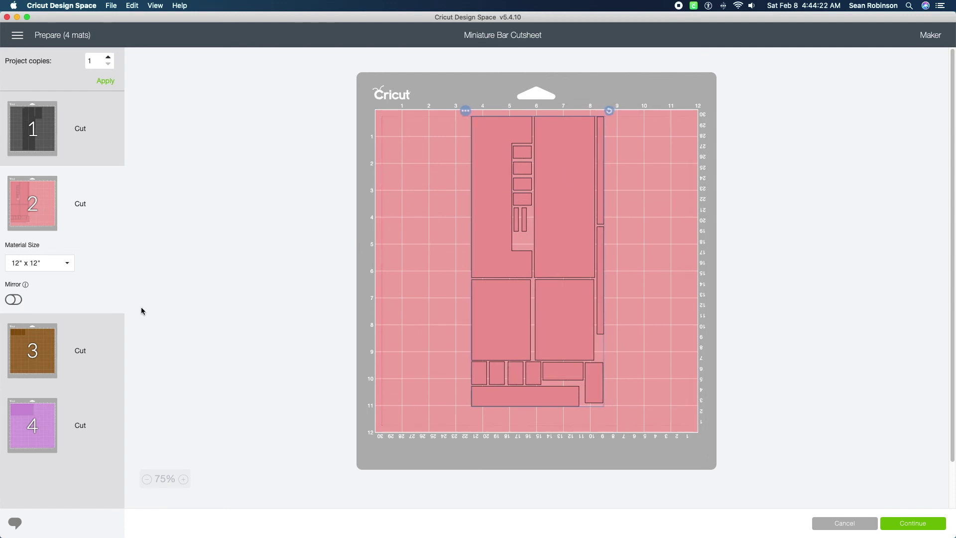
Rotate mat 3's four brown rectangles 90° to stand upright, review mat 4, and continue.
{"action": "left_click", "coordinate": [64, 353]}
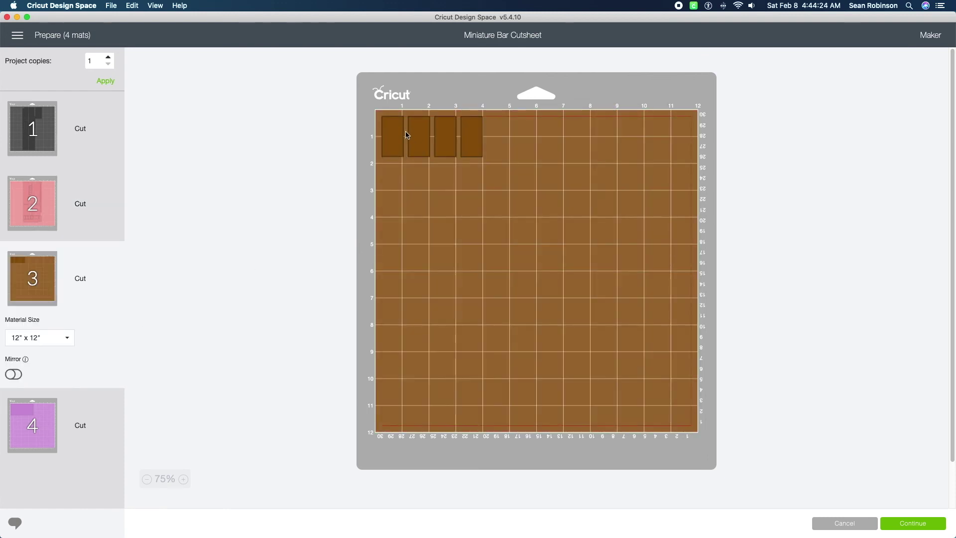
{"action": "left_click", "coordinate": [468, 141]}
{"action": "left_click_drag", "start_coordinate": [488, 111], "coordinate": [499, 161]}
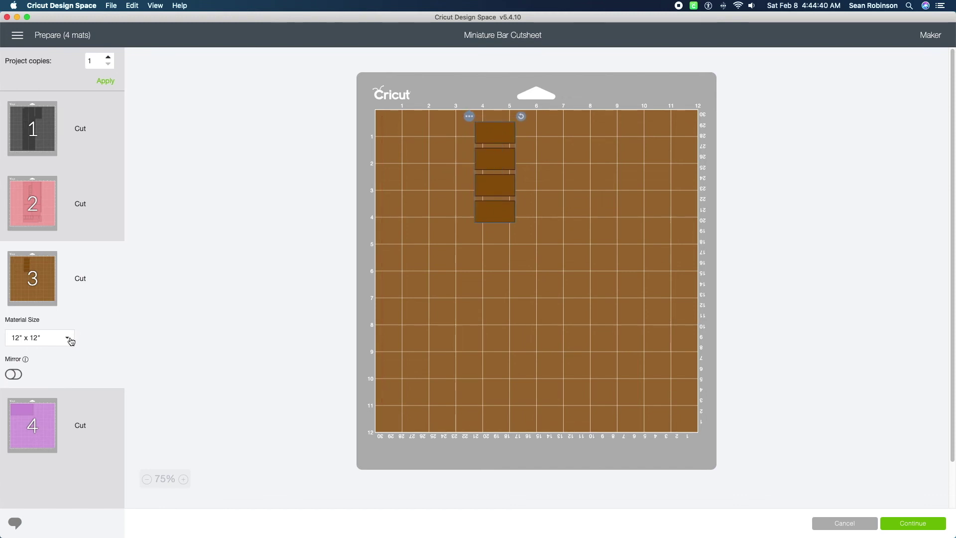
{"action": "left_click", "coordinate": [84, 437]}
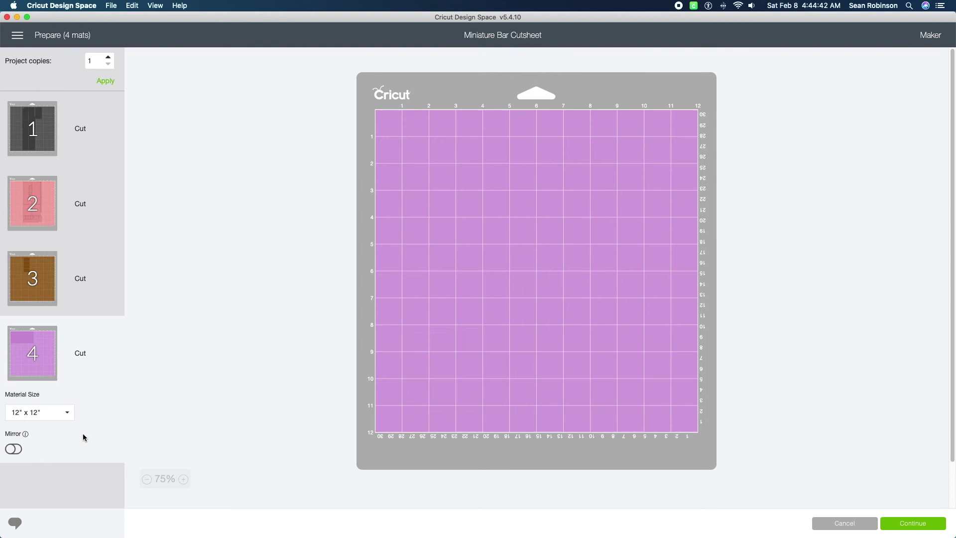
{"action": "left_click", "coordinate": [402, 141]}
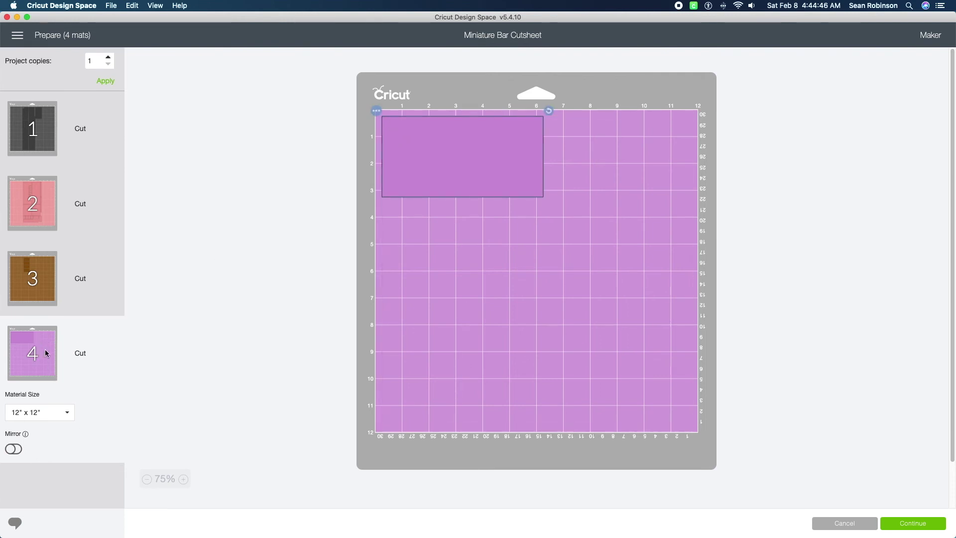
{"action": "left_click", "coordinate": [99, 129]}
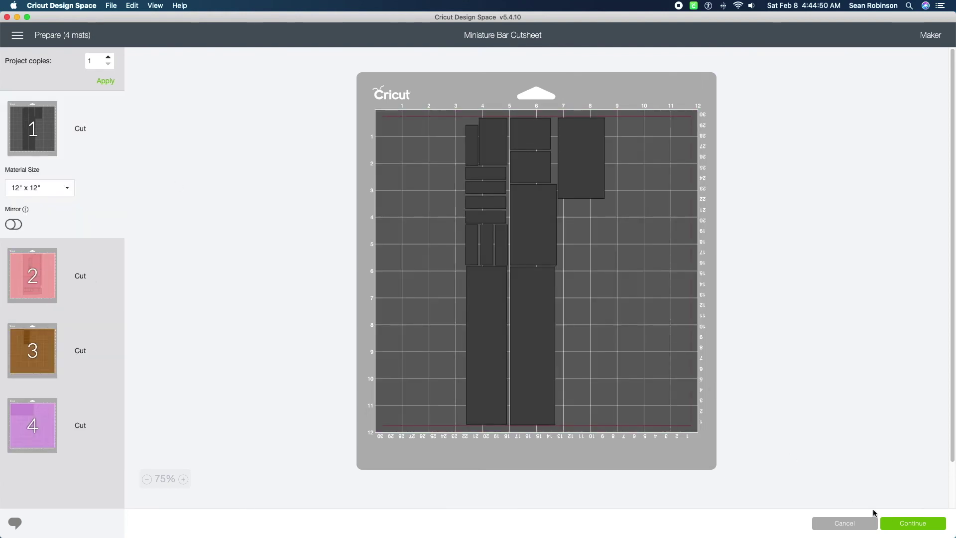
{"action": "left_click", "coordinate": [908, 525]}
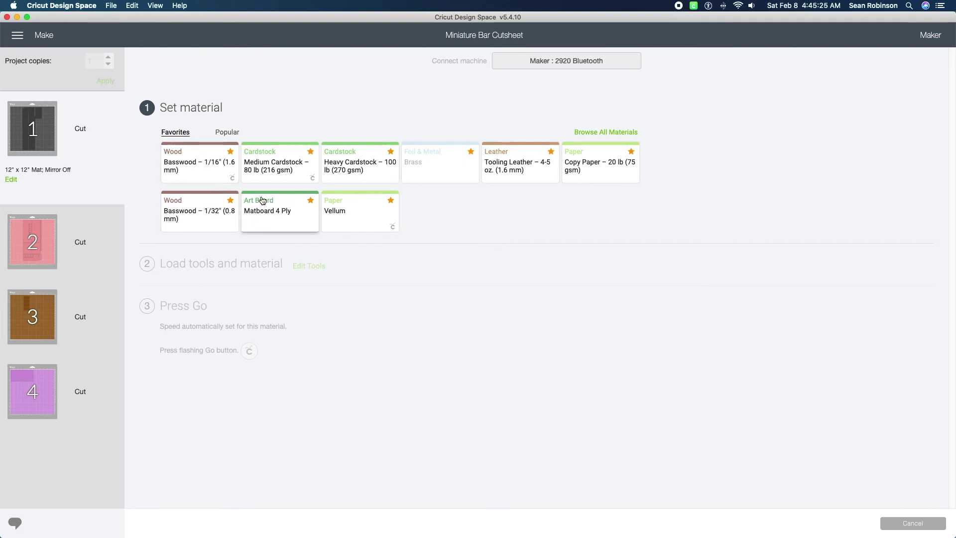
Set the material to Matboard 4 Ply, review mat 3's material choices, and cancel the cut.
{"action": "left_click", "coordinate": [279, 216]}
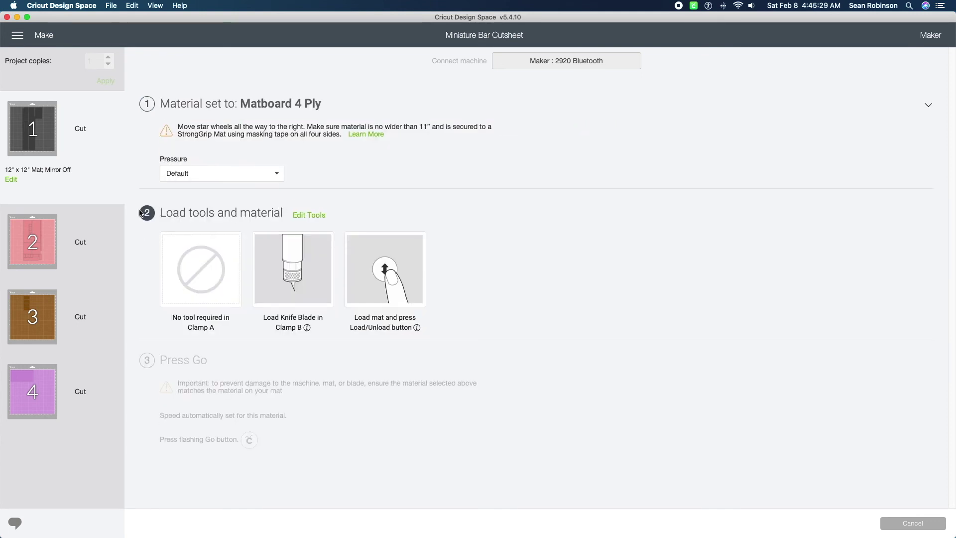
{"action": "left_click", "coordinate": [96, 317]}
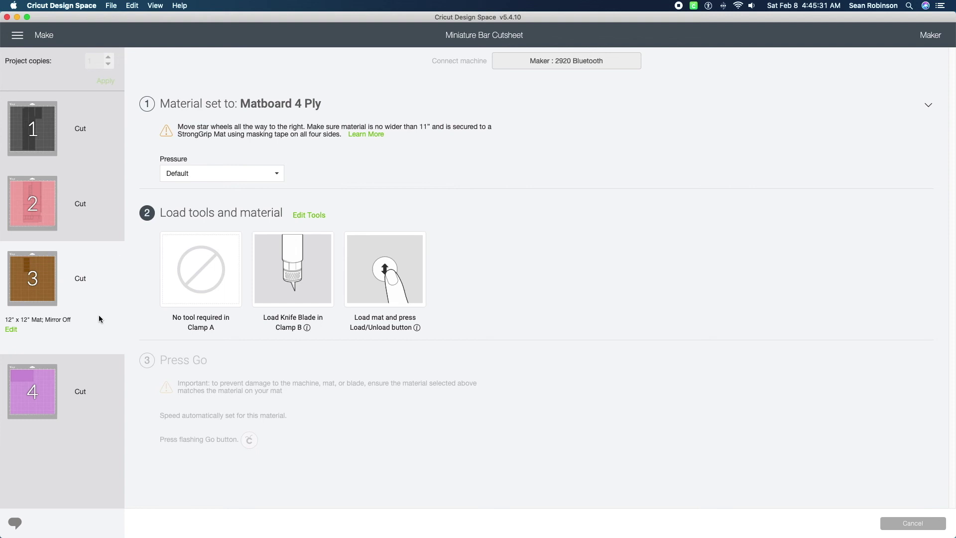
{"action": "left_click", "coordinate": [868, 107]}
{"action": "left_click", "coordinate": [904, 526]}
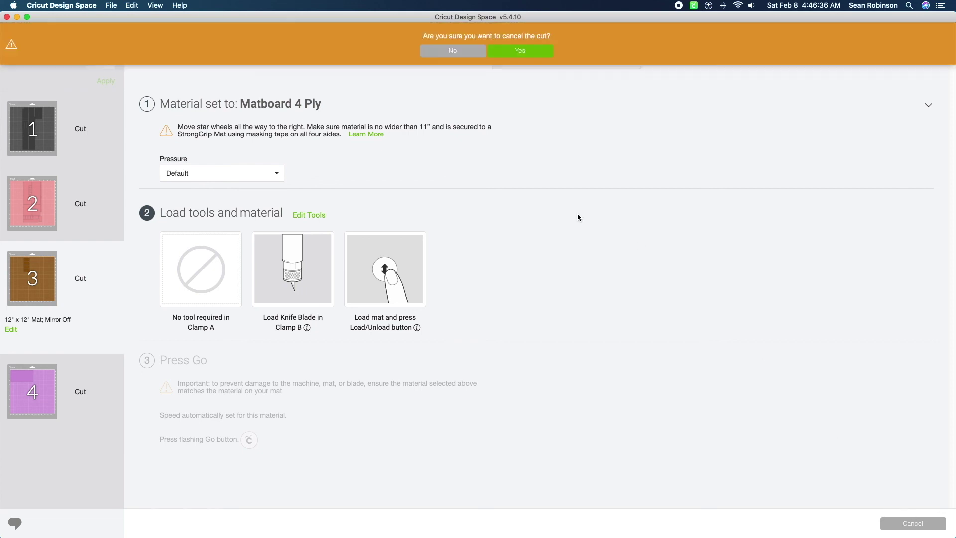
Confirm cancelling the Matboard cut, clearing the material setup from the Make screen.
{"action": "left_click", "coordinate": [508, 51]}
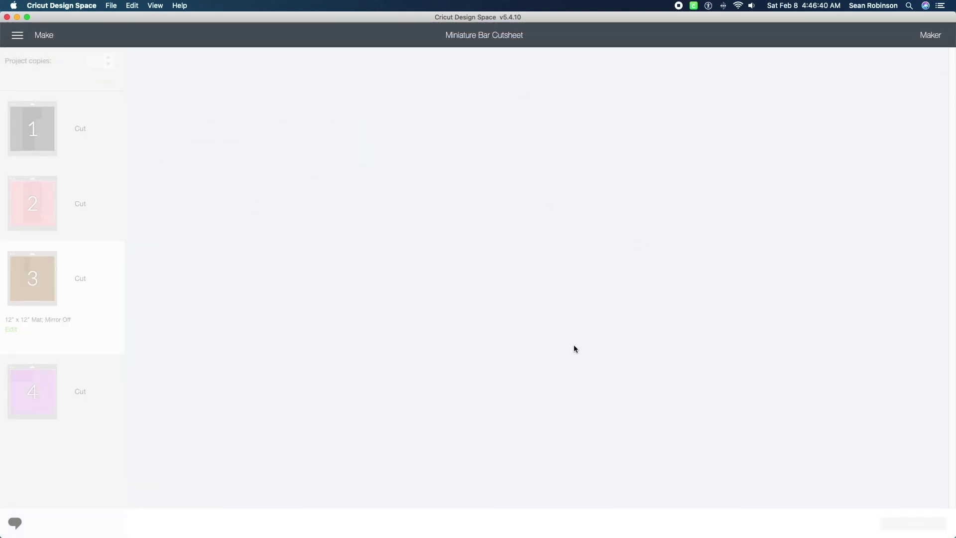